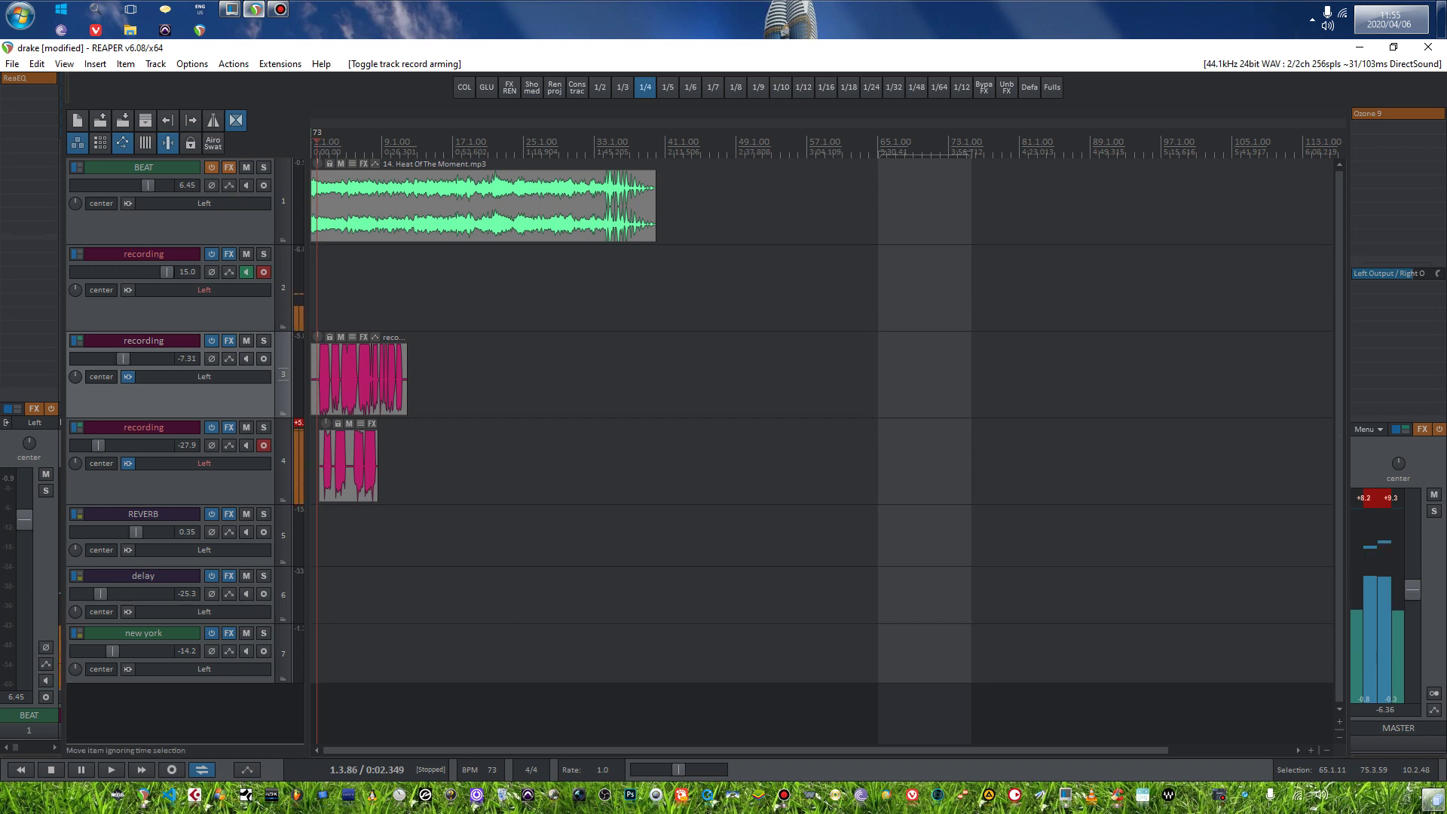
Disarm recording tracks 2 and 4 and play the full mix with effects on from the project start.
{"action": "left_click", "coordinate": [264, 272]}
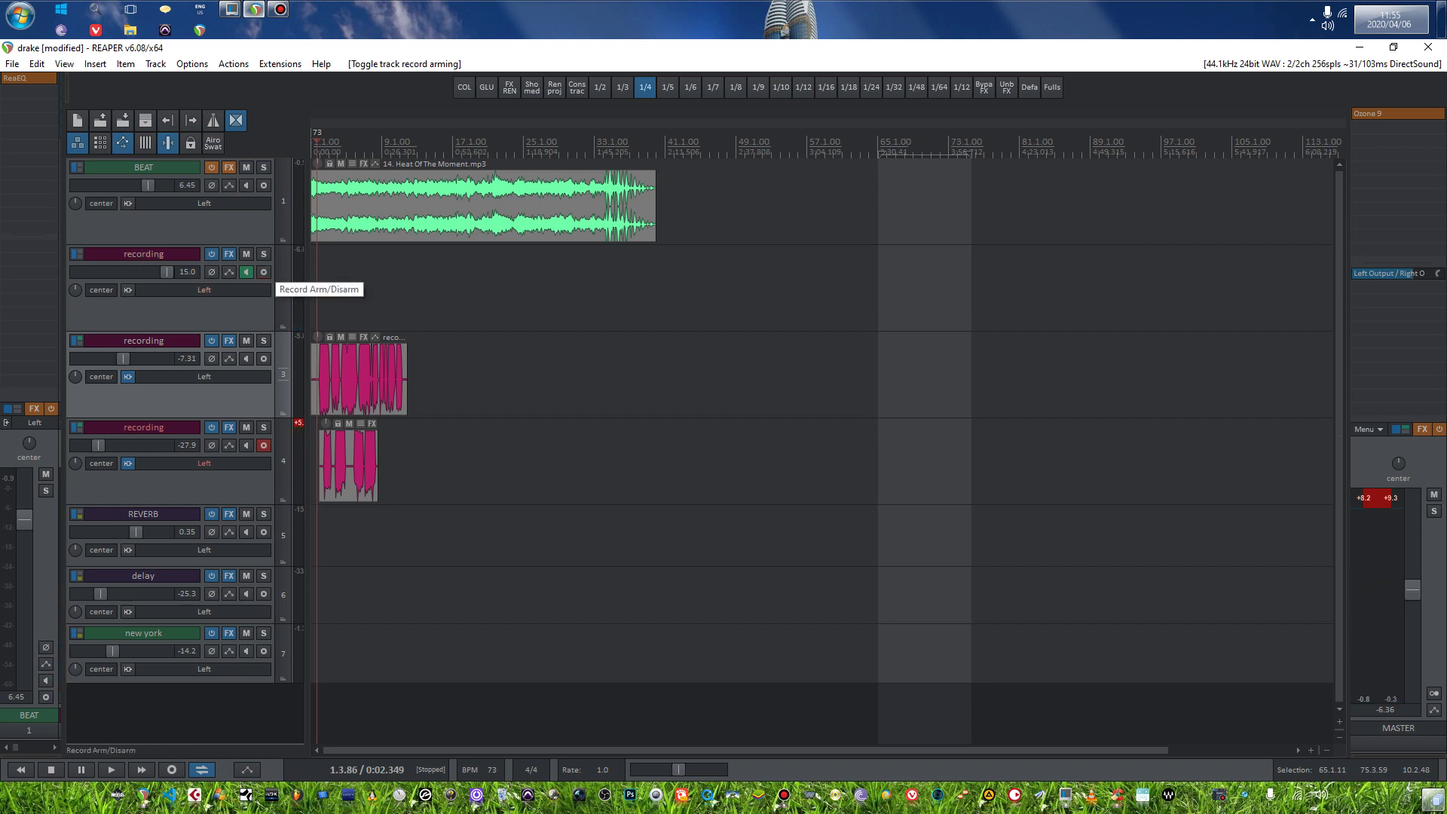
{"action": "key", "text": "space"}
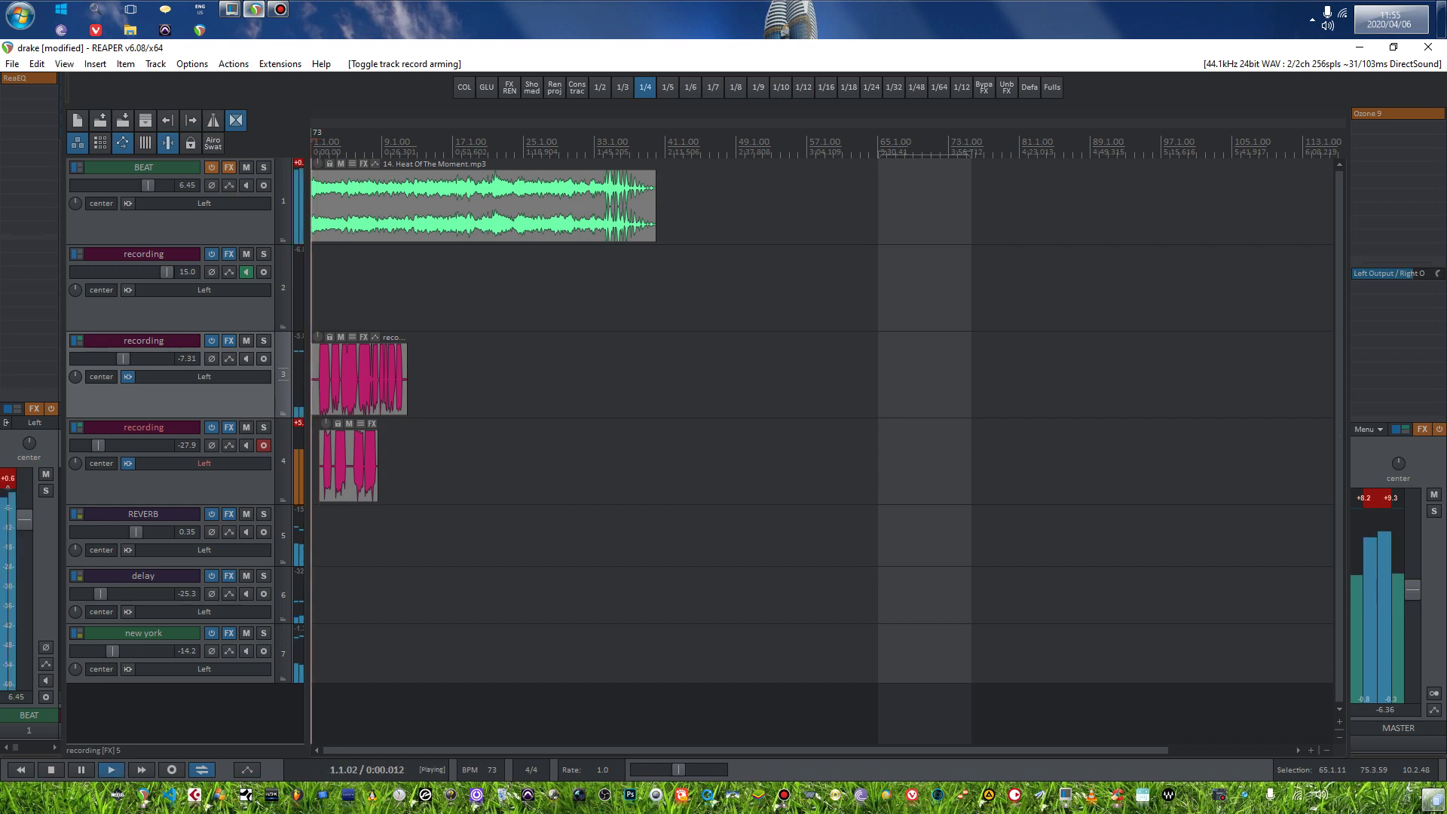
{"action": "left_click", "coordinate": [20, 769]}
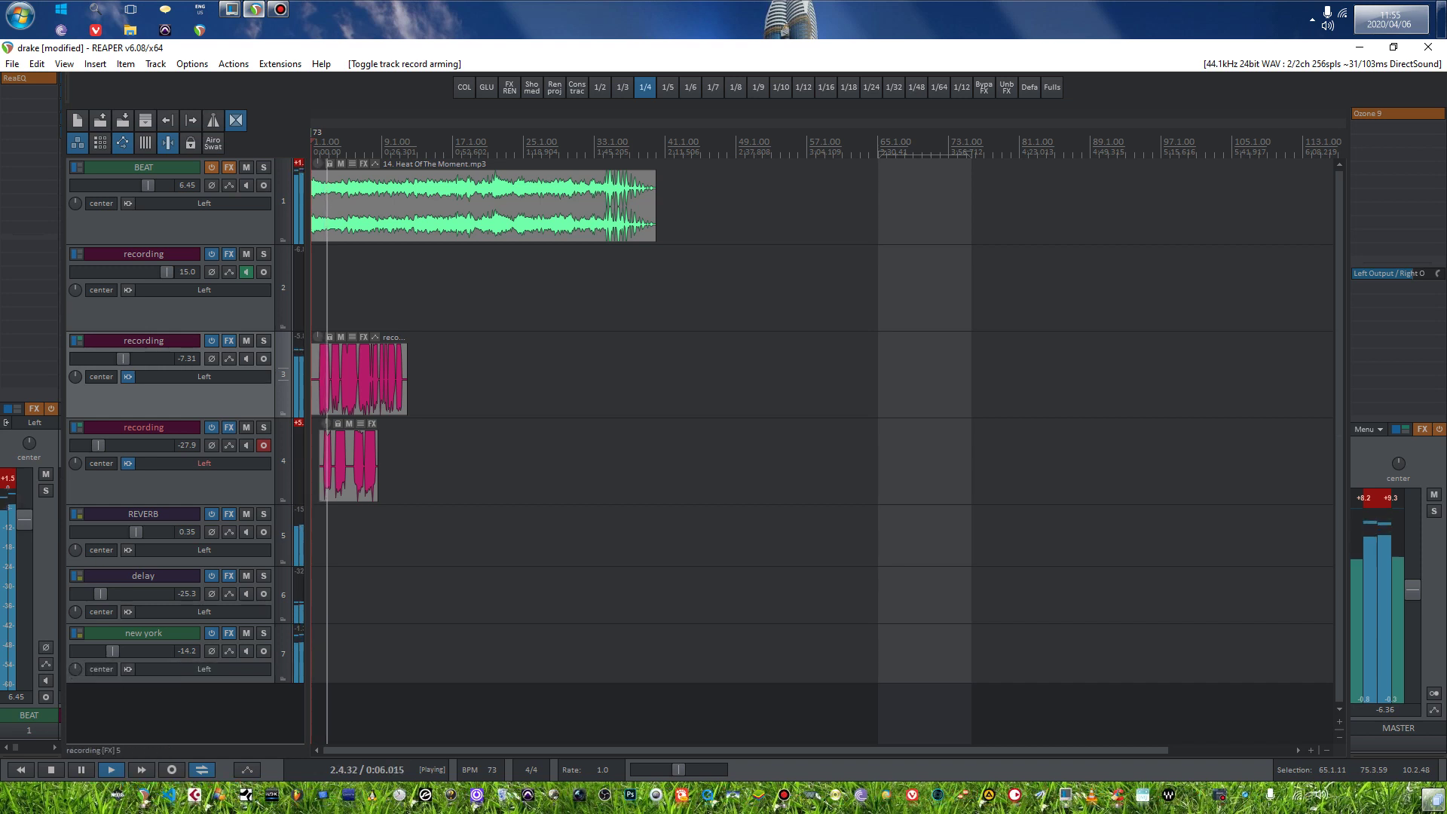
{"action": "left_click", "coordinate": [263, 445]}
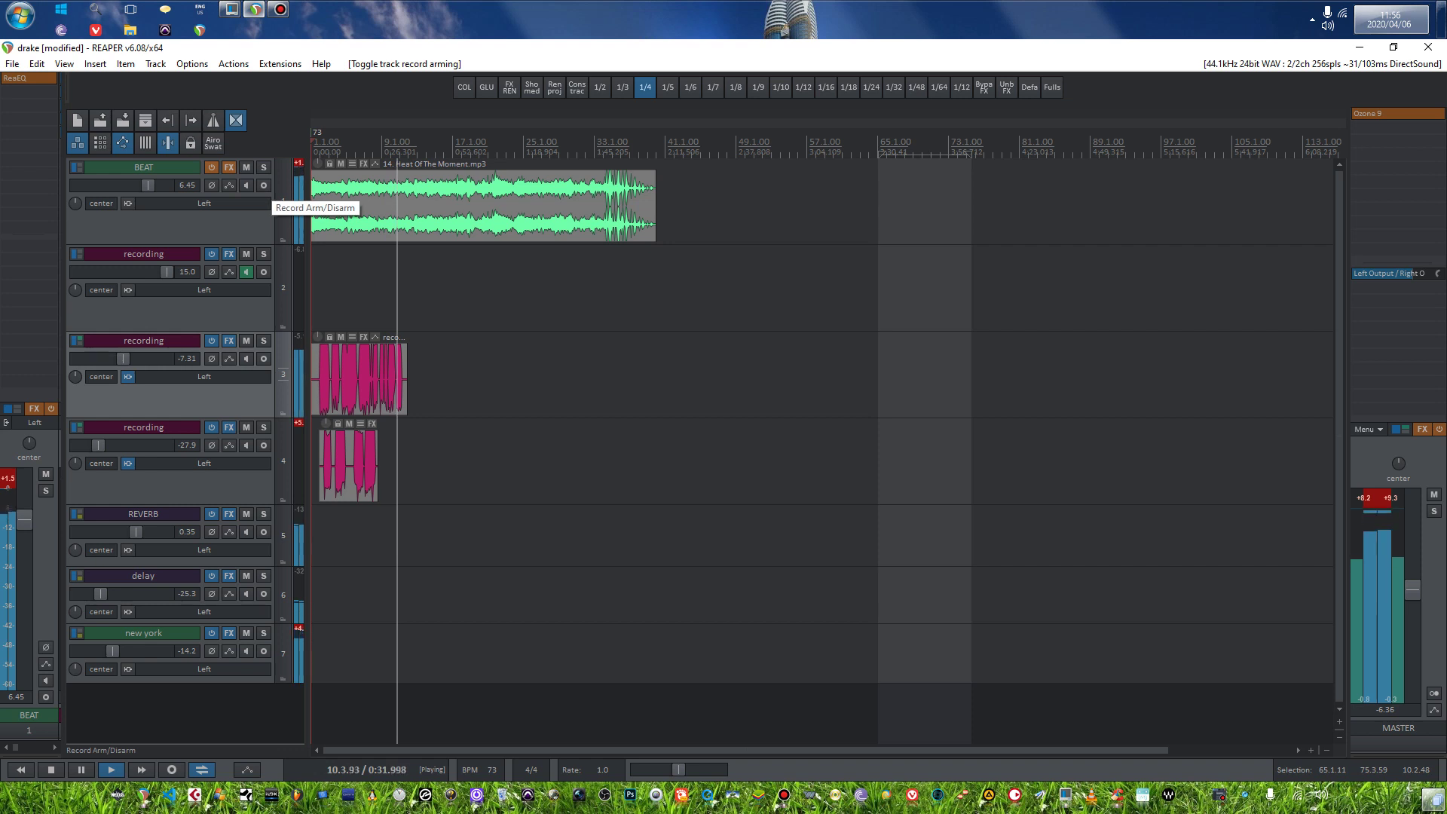
{"action": "key", "text": "space"}
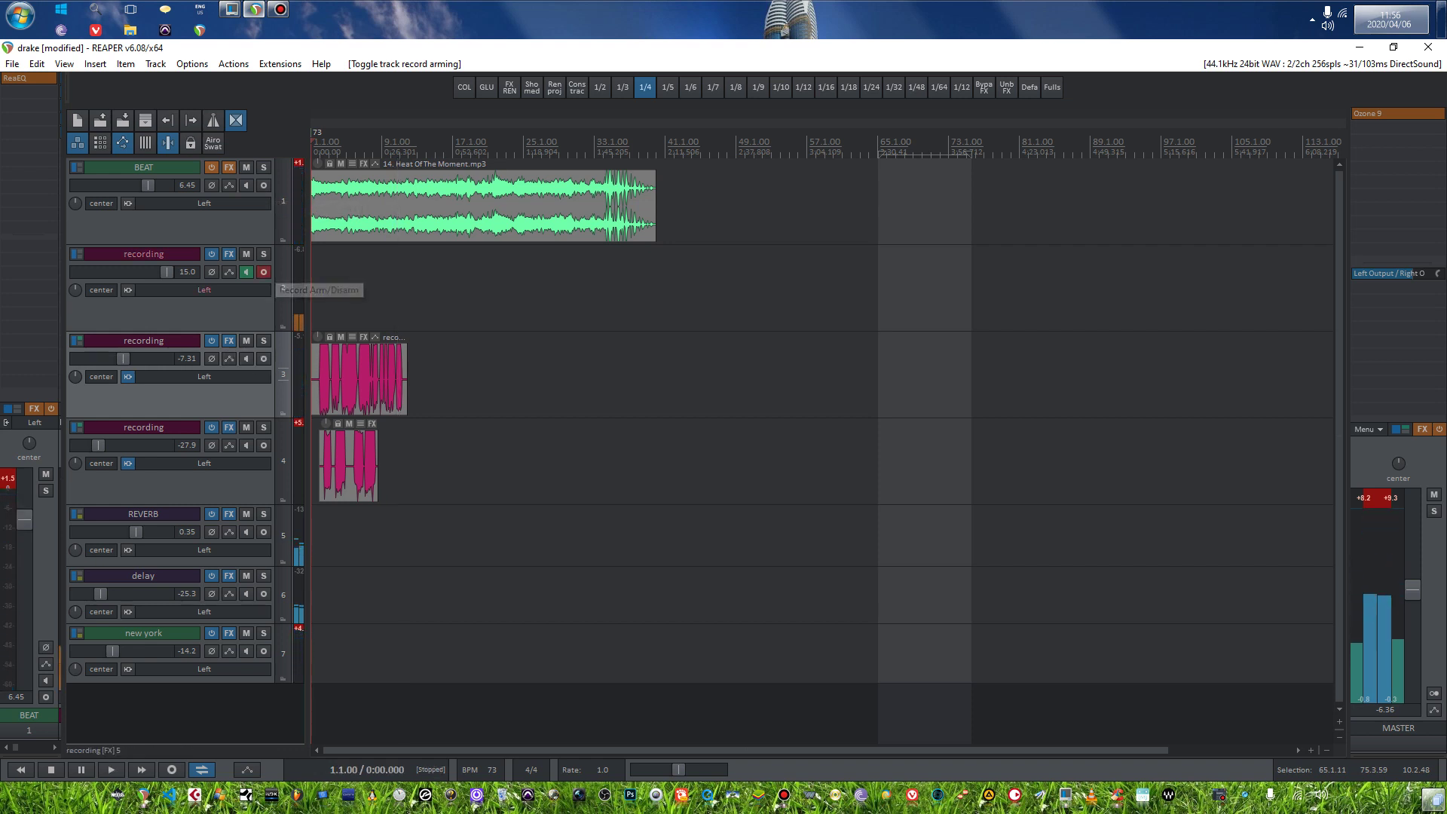
Bypass the effects on recording tracks 3 and 4 and play the mix from the start with track 2 disarmed.
{"action": "left_click", "coordinate": [263, 272]}
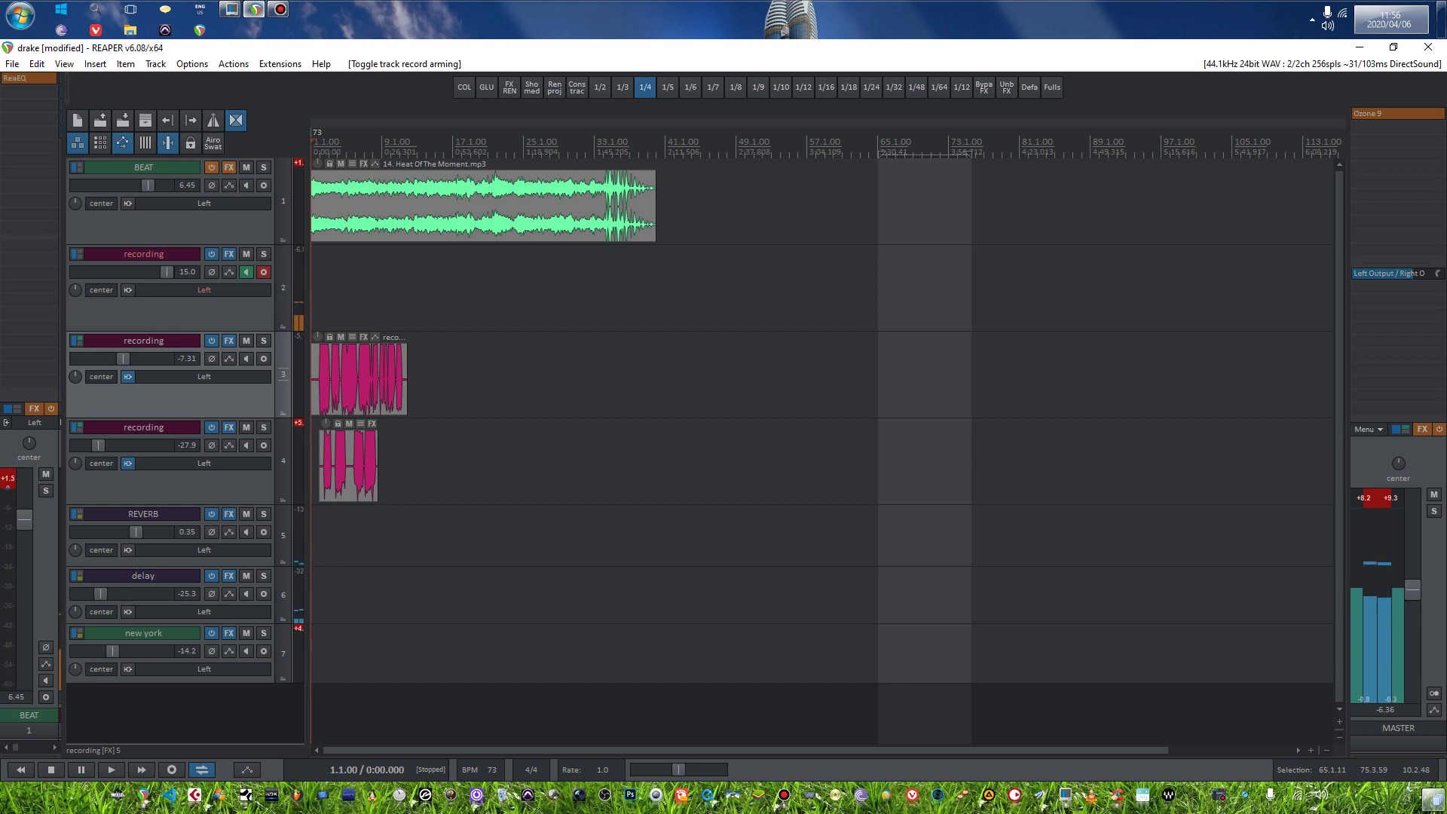
{"action": "left_click", "coordinate": [211, 341]}
{"action": "left_click", "coordinate": [212, 427]}
{"action": "key", "text": "space"}
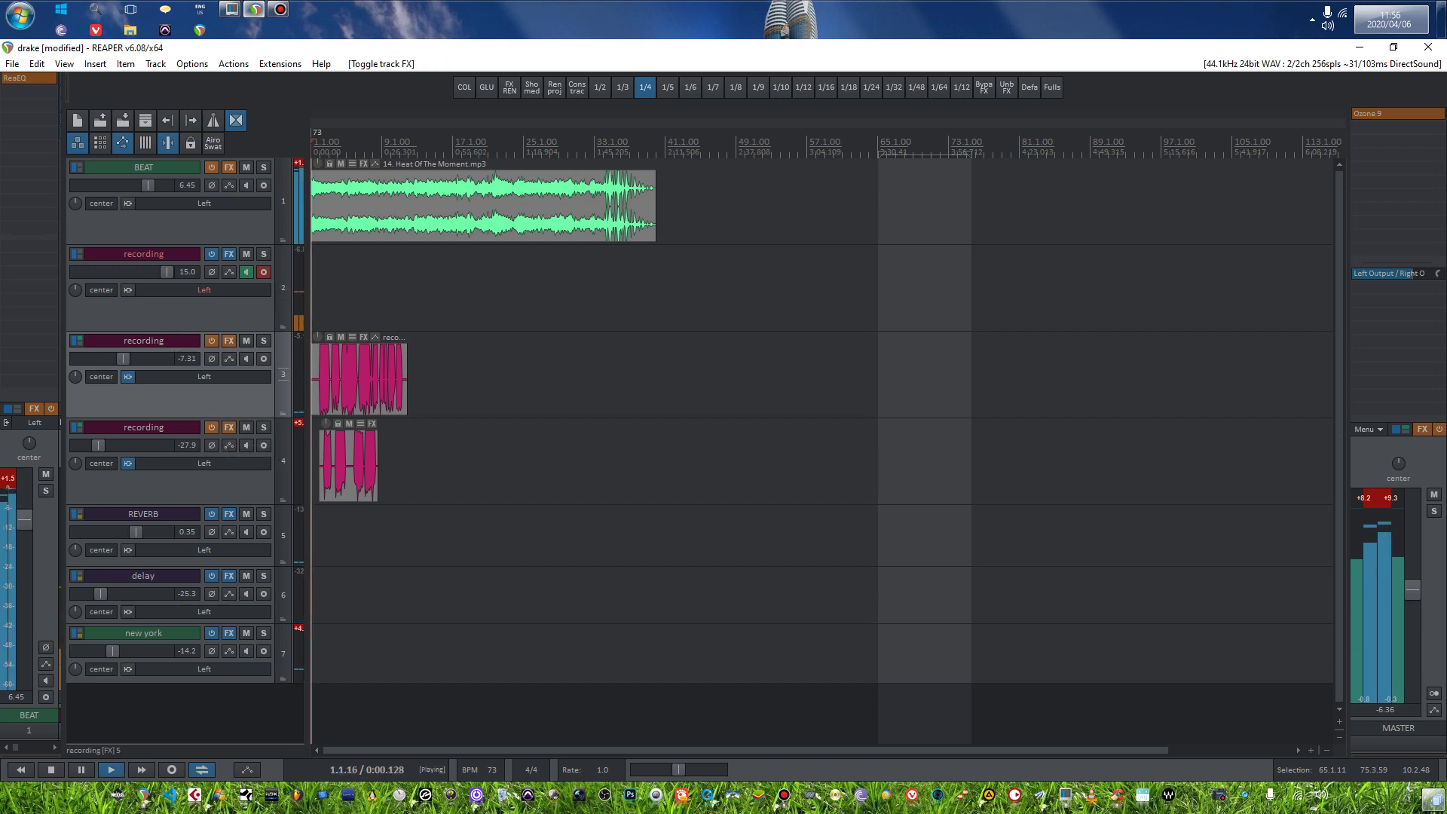
{"action": "left_click", "coordinate": [263, 272]}
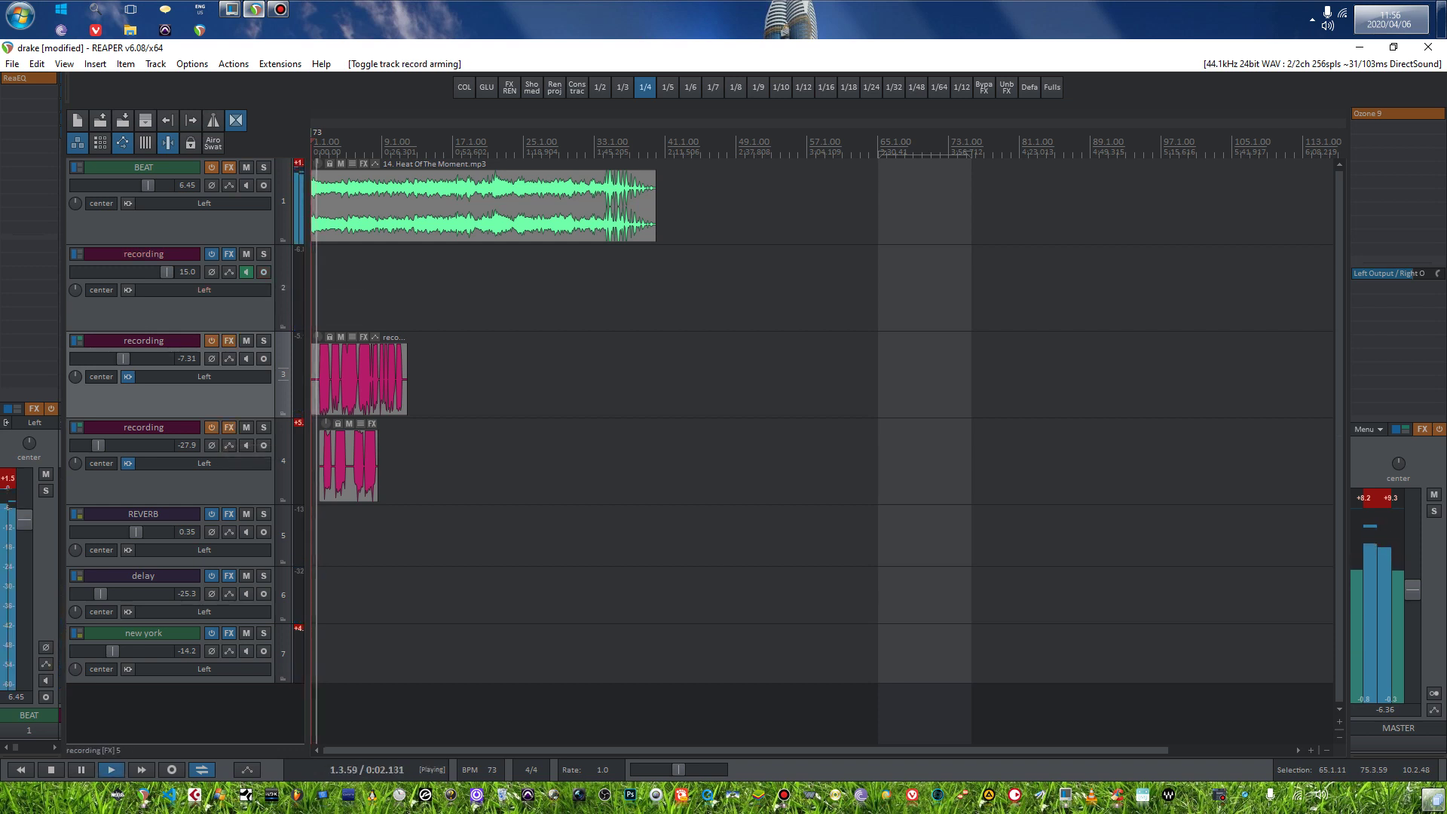
Mute the BEAT track and recording track 4 to audition track 3 alone without effects, and reset the master peak meter.
{"action": "left_click", "coordinate": [247, 427]}
{"action": "left_click", "coordinate": [246, 167]}
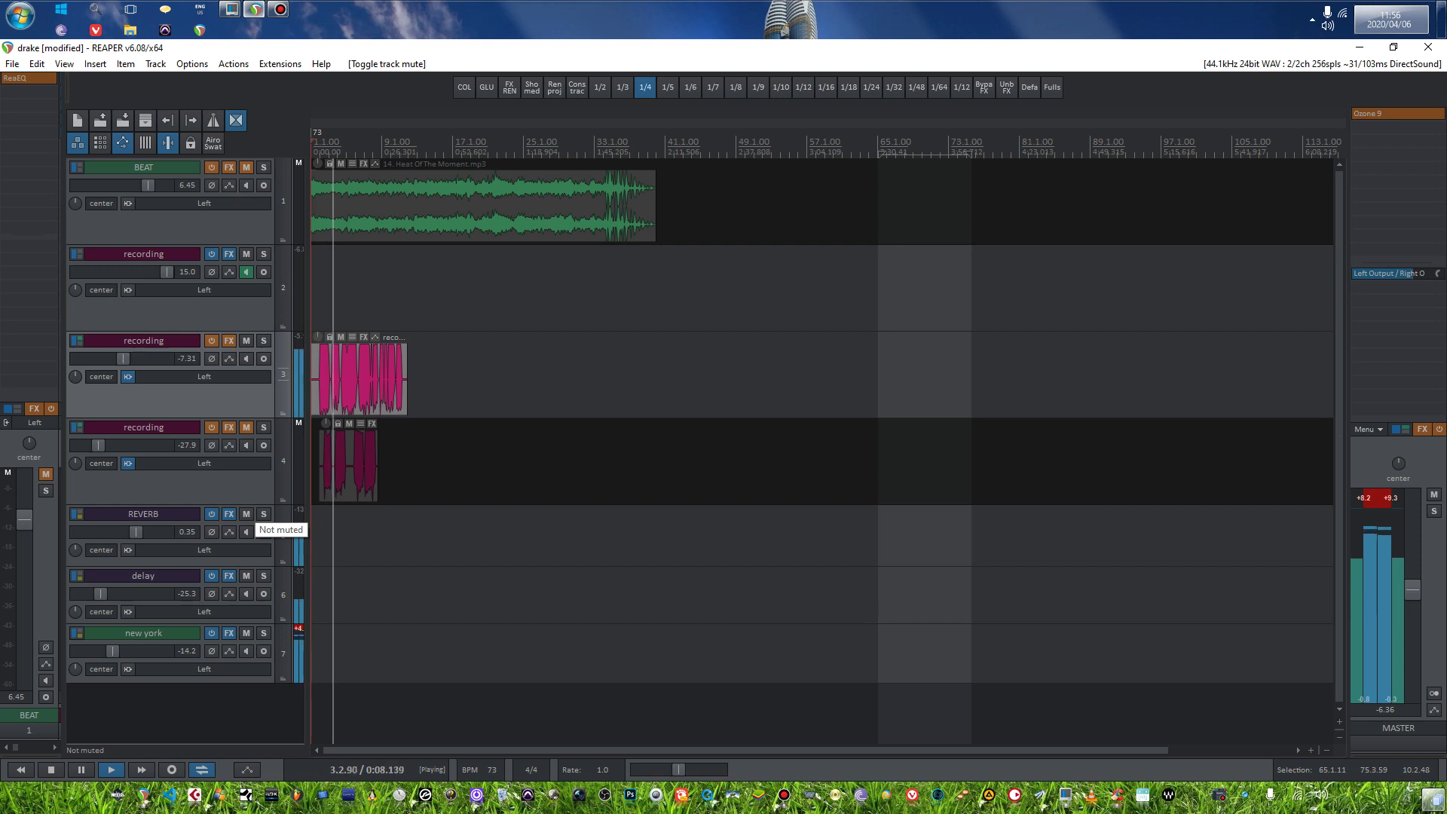
{"action": "left_click", "coordinate": [1377, 498]}
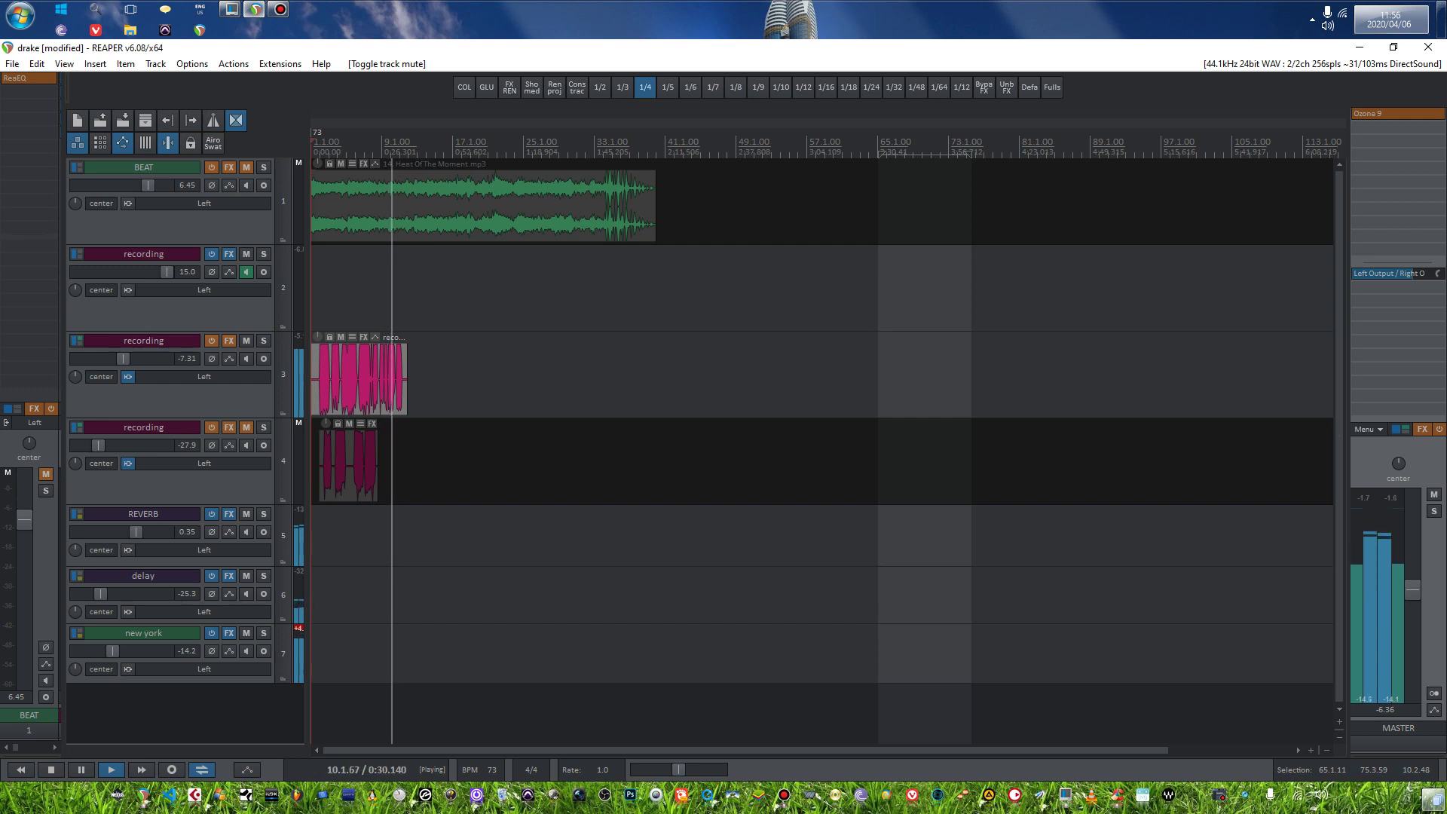
{"action": "left_click", "coordinate": [318, 154]}
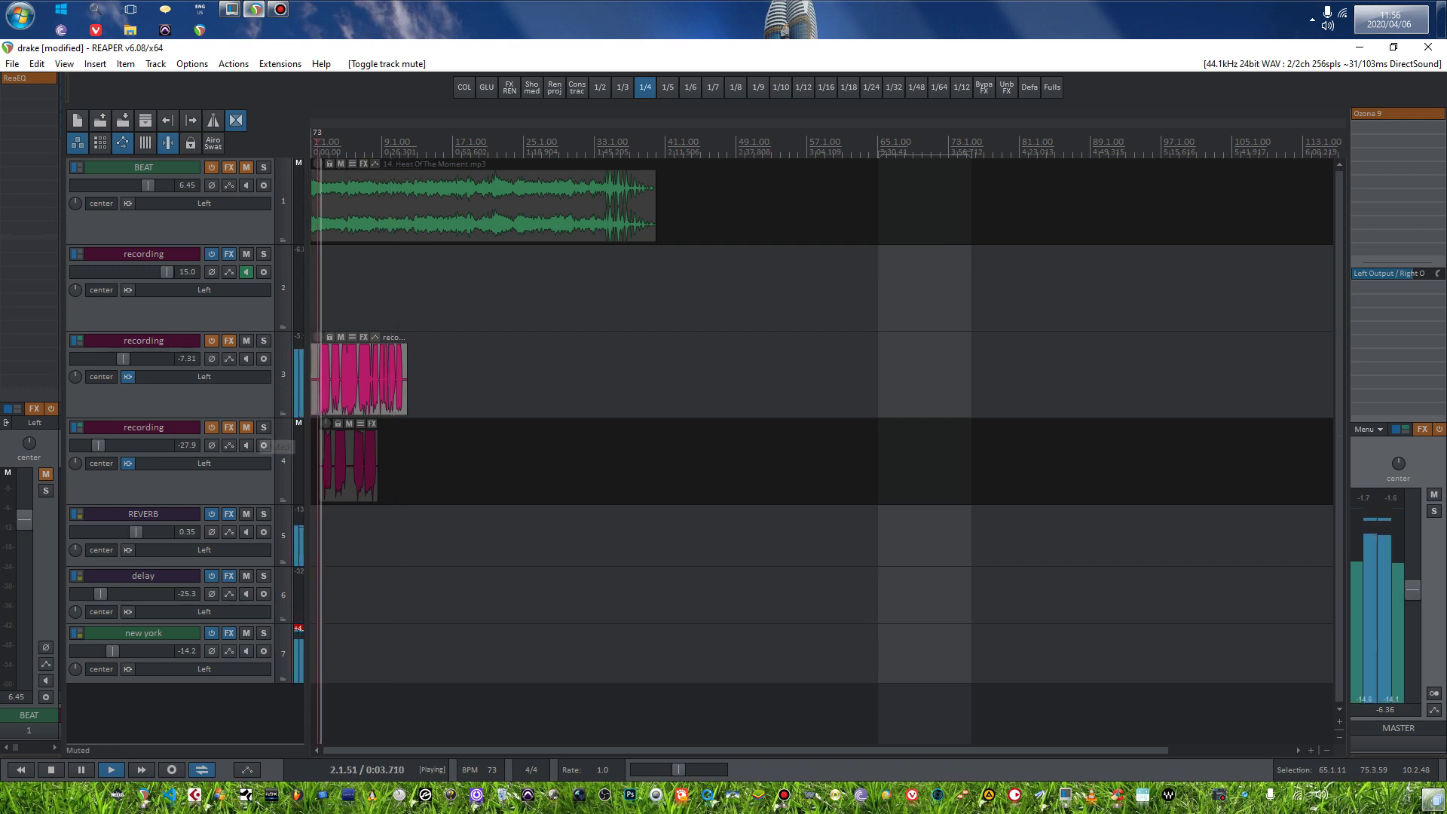
Unmute recording track 4 and the BEAT track to audition the dry vocals with the beat, and stop playback.
{"action": "left_click", "coordinate": [246, 427]}
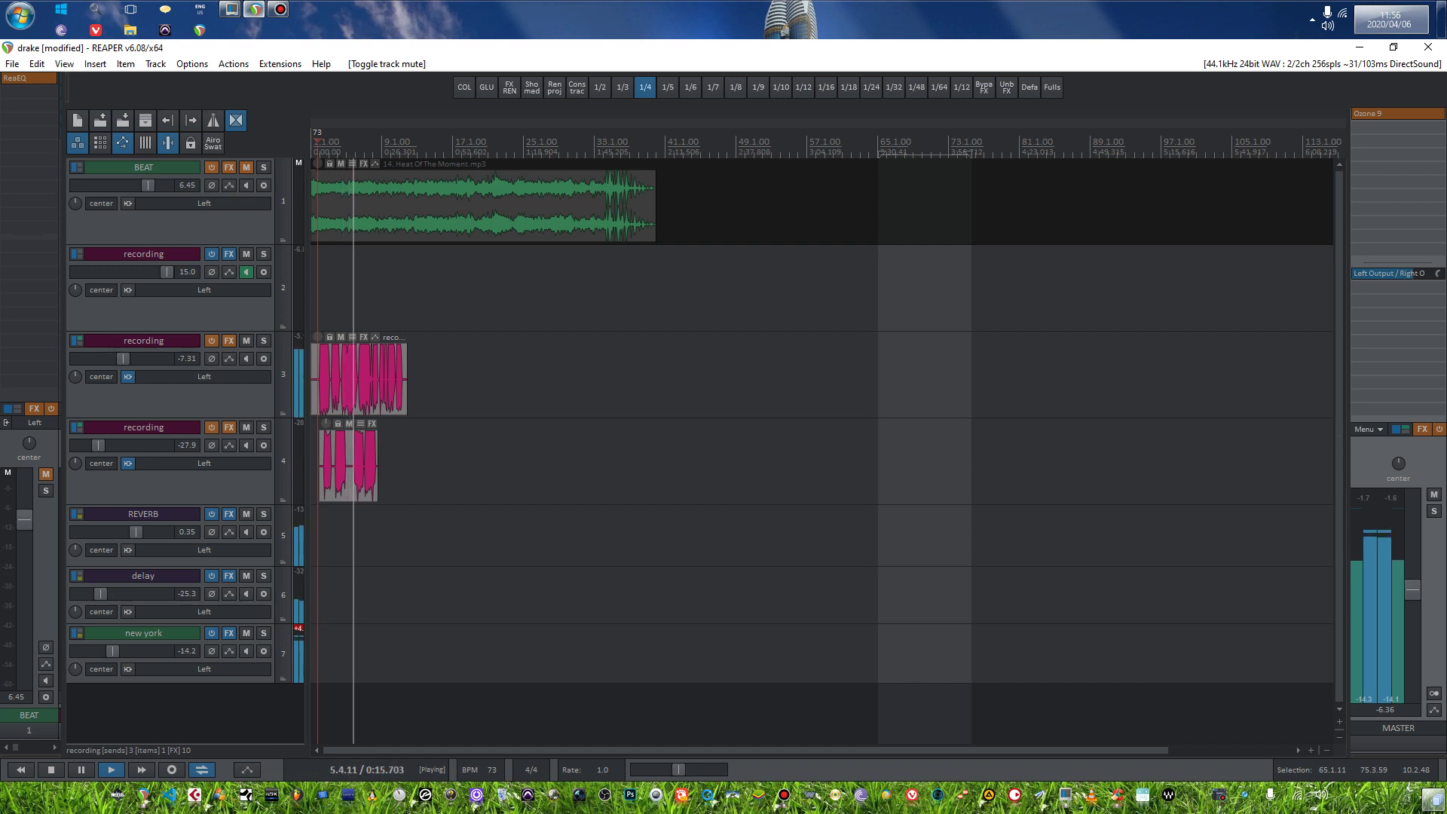
{"action": "left_click", "coordinate": [246, 167]}
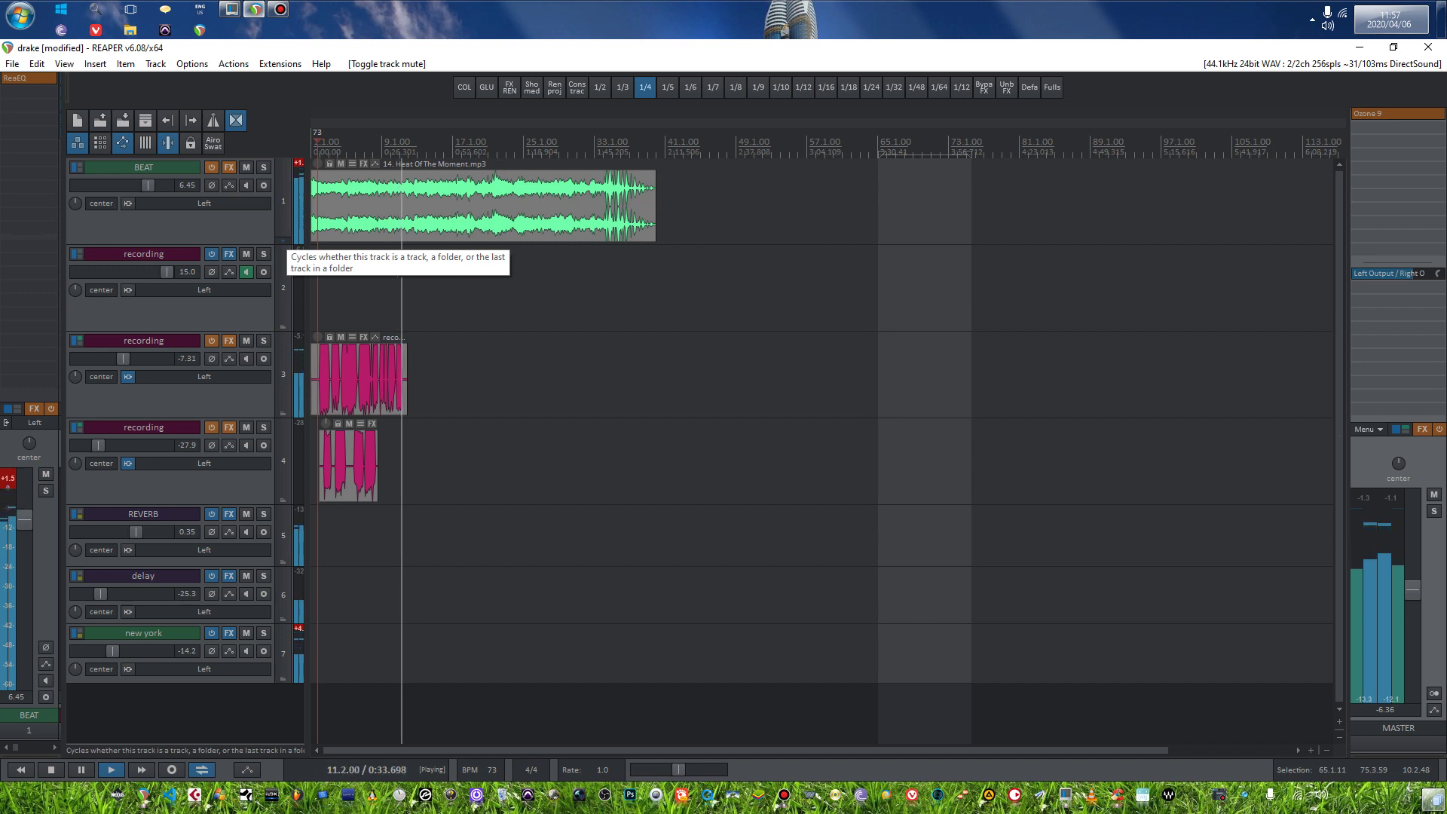
{"action": "key", "text": "space"}
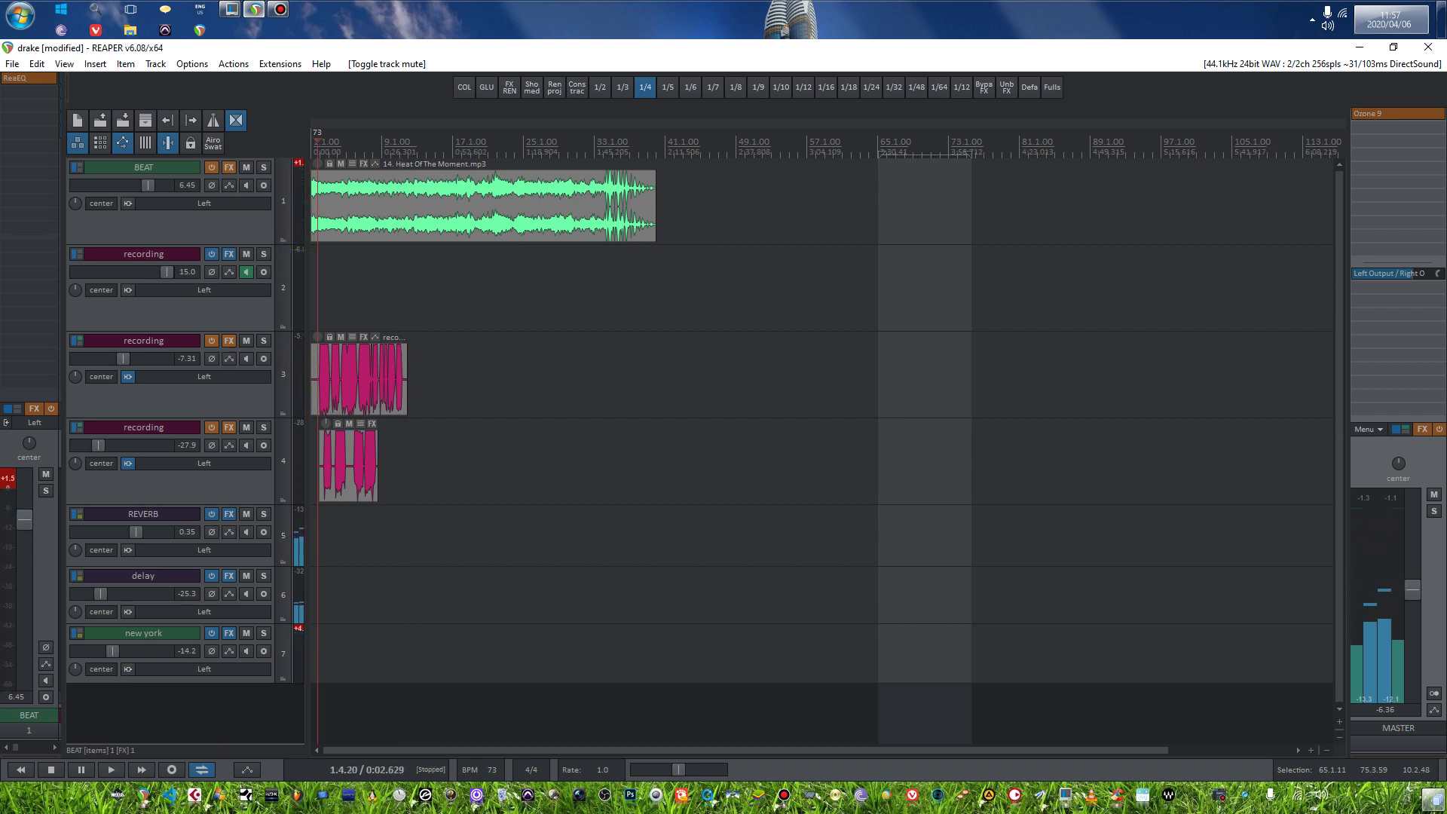
Record-arm track 2, re-enable the effects on recording tracks 3 and 4, and audition the processed mix.
{"action": "left_click", "coordinate": [263, 271]}
{"action": "left_click", "coordinate": [212, 341]}
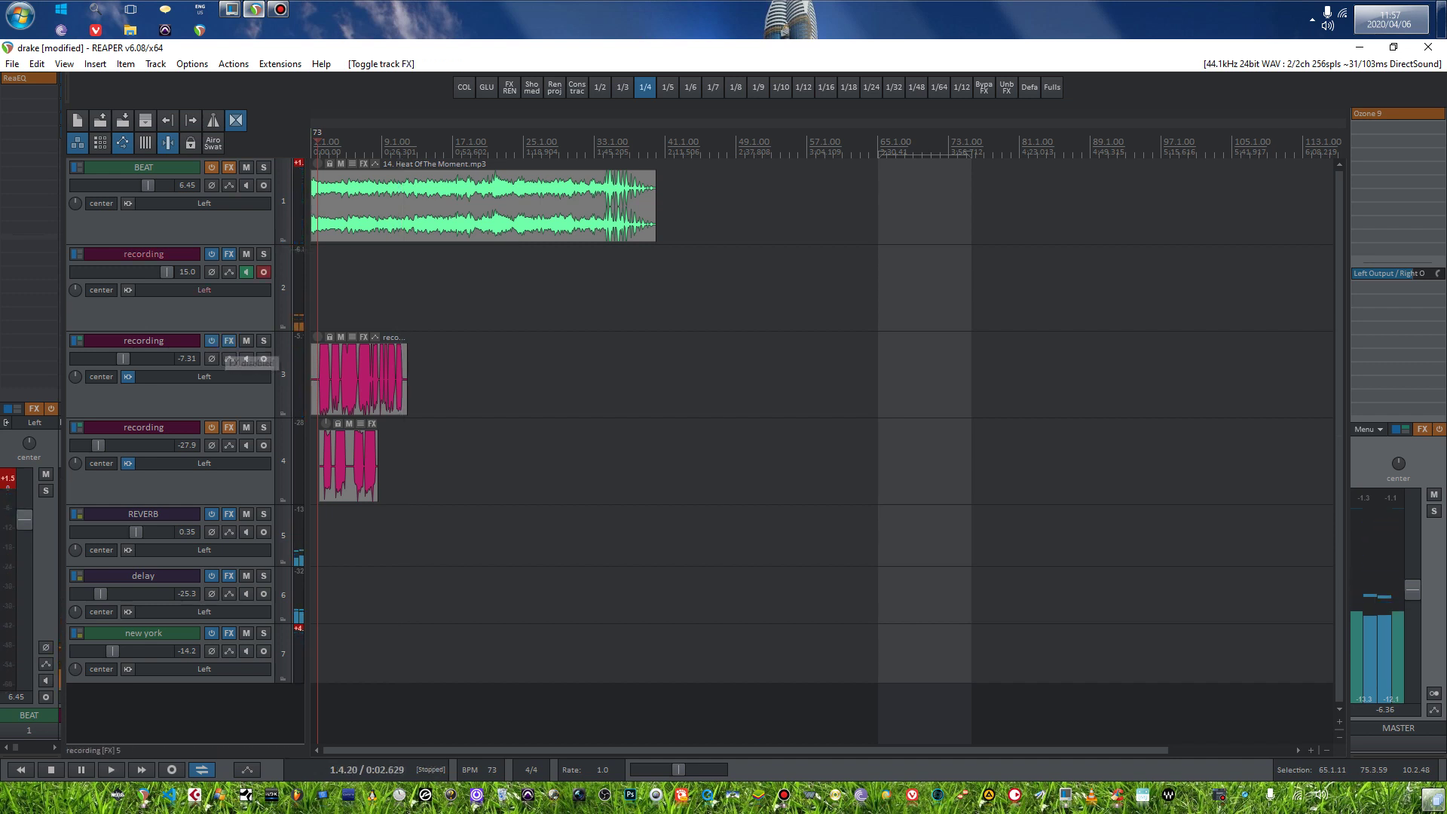
{"action": "left_click", "coordinate": [212, 427]}
{"action": "key", "text": "space"}
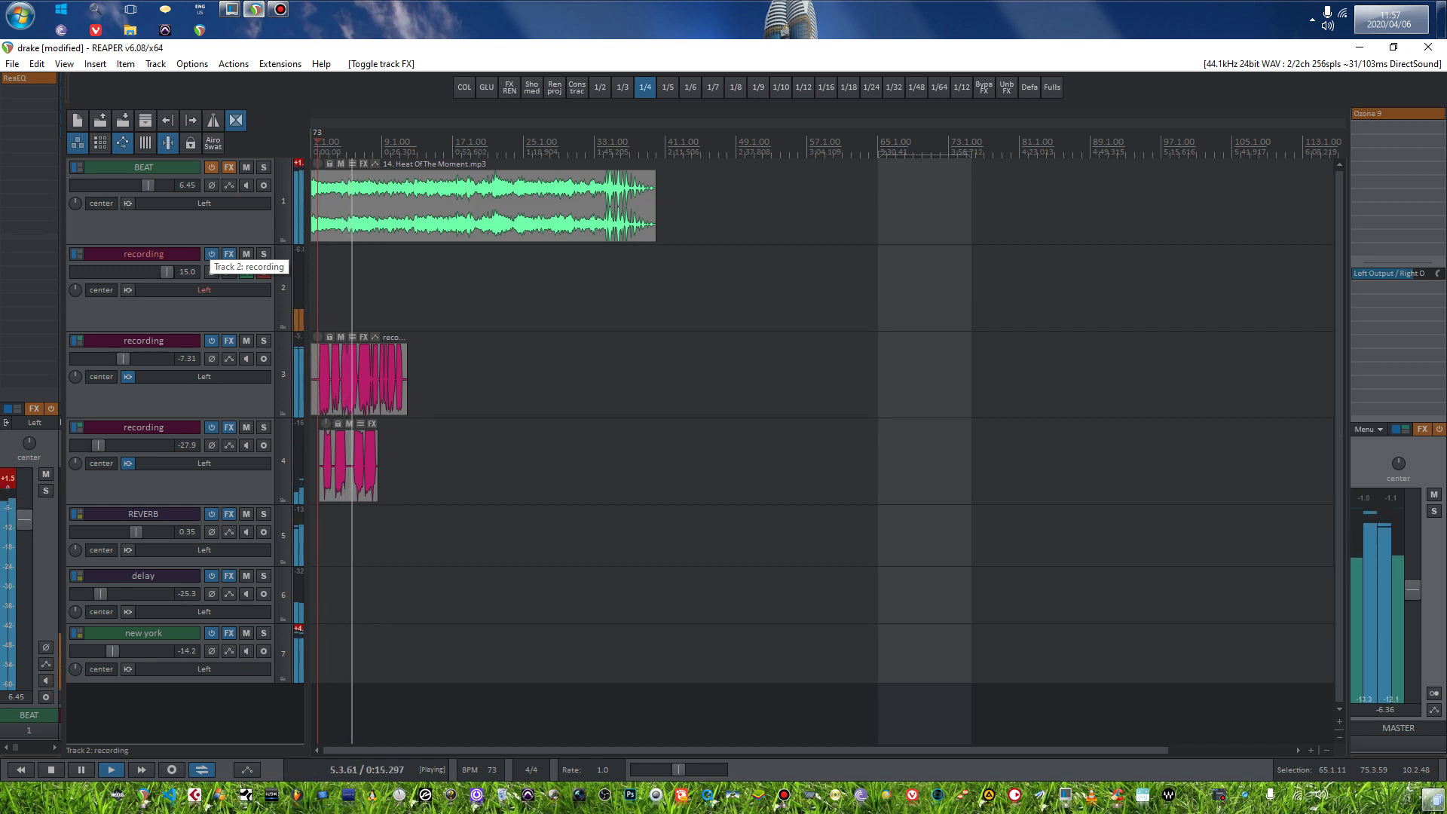
{"action": "key", "text": "space"}
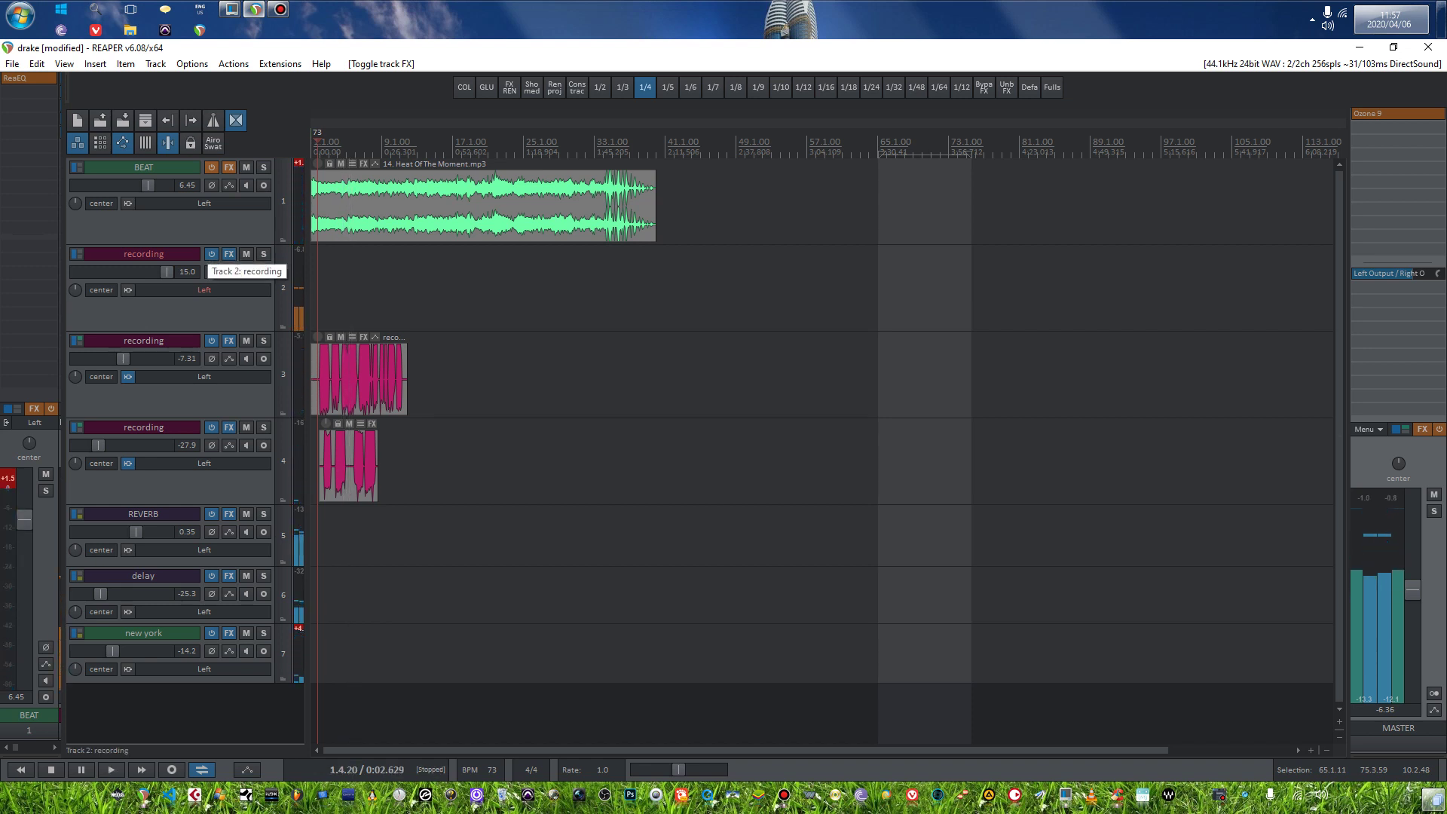
{"action": "left_click", "coordinate": [264, 272]}
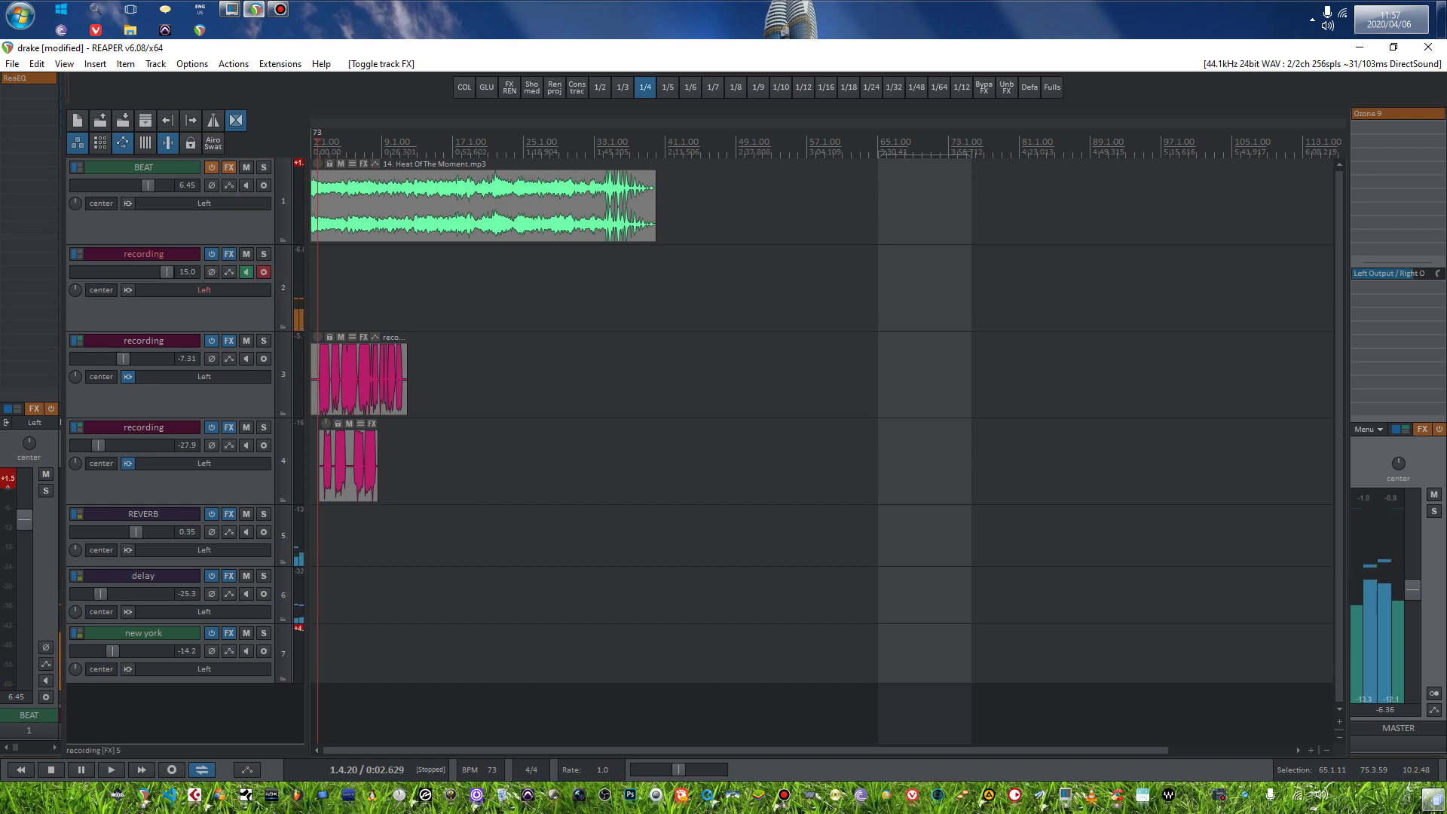
Open the effects chain of recording track 3 and check the Correction amount in Waves Tune Real-Time.
{"action": "right_click", "coordinate": [241, 348]}
{"action": "key", "text": "Escape"}
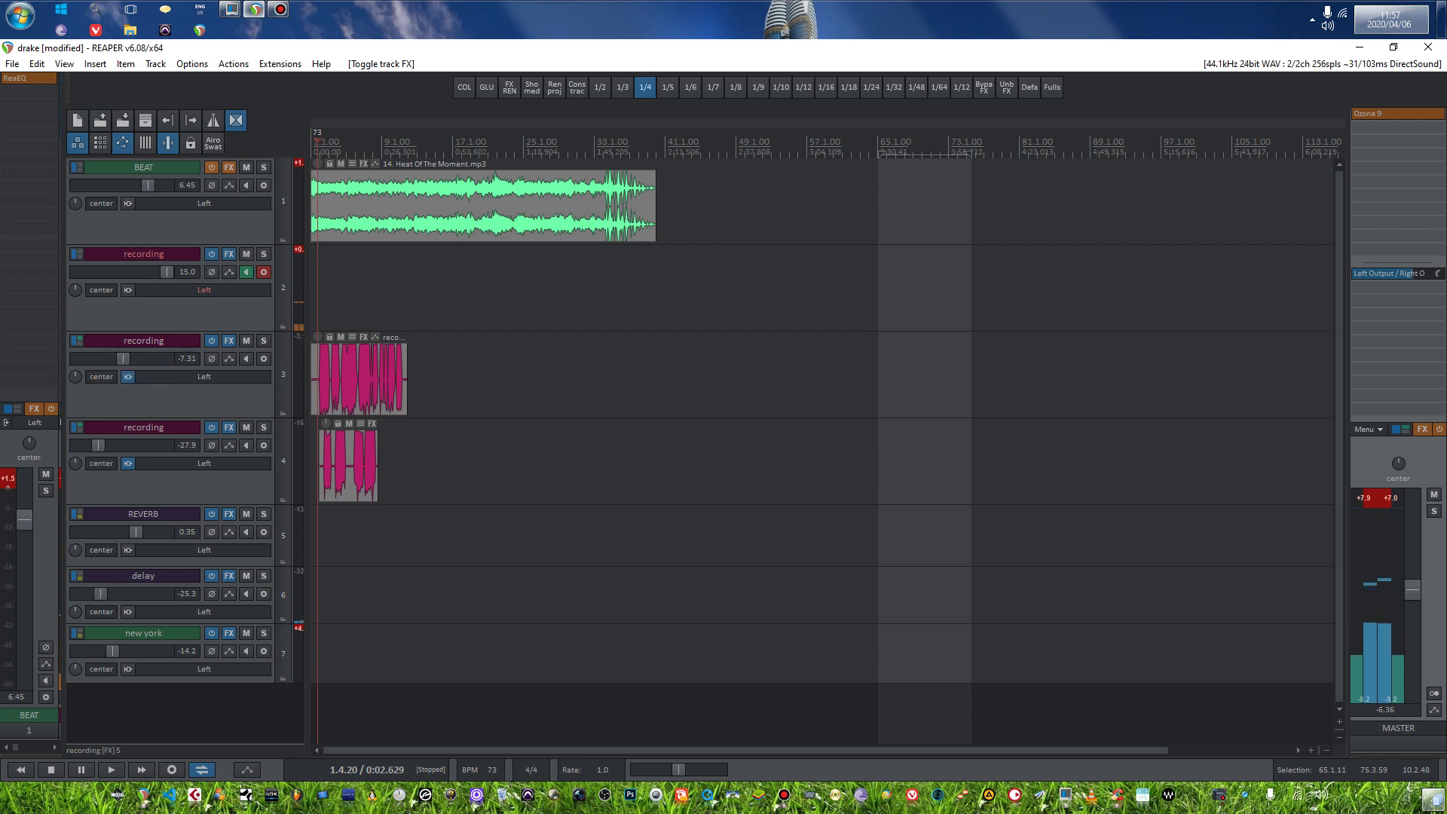
{"action": "left_click", "coordinate": [229, 340]}
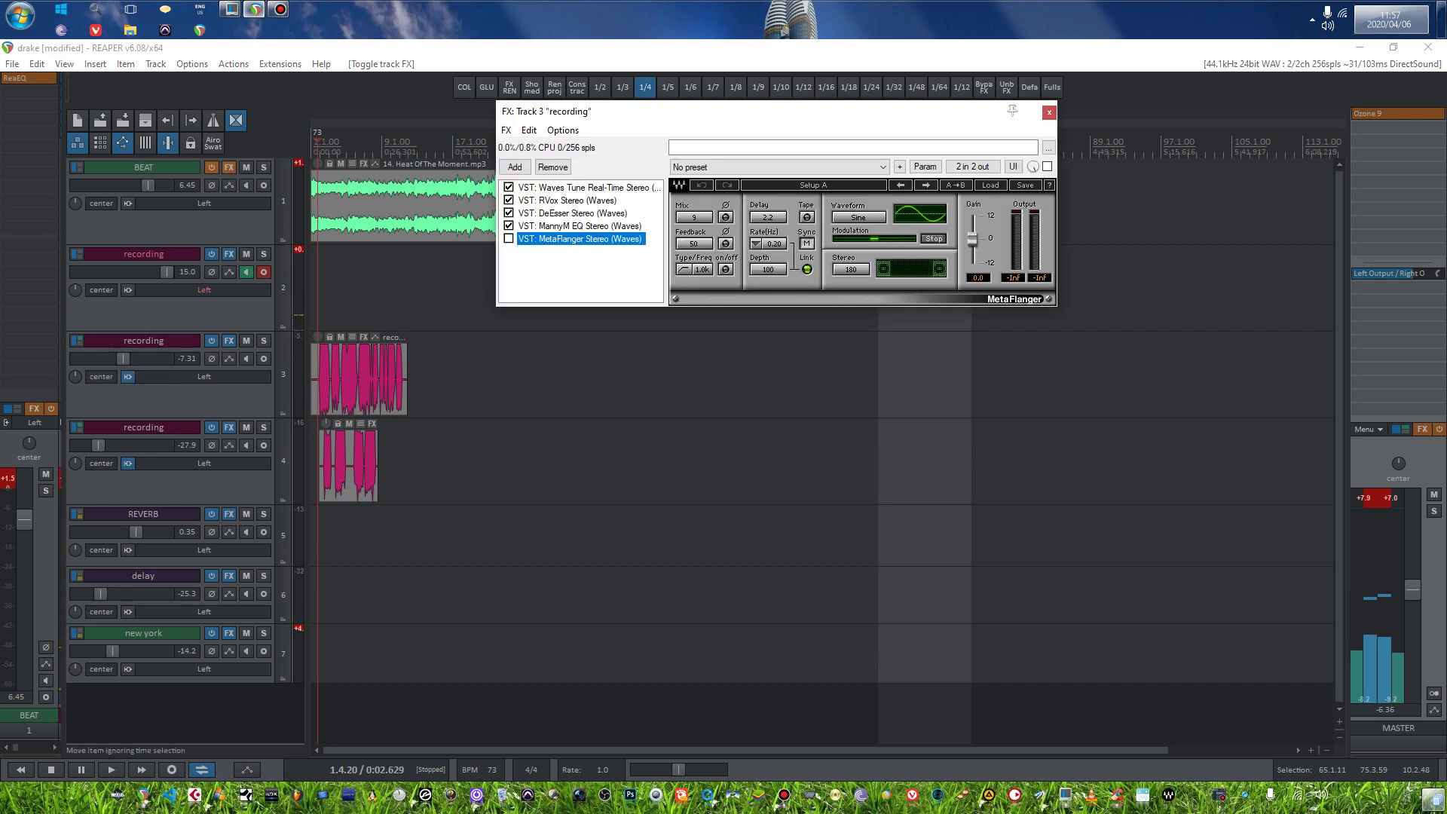
{"action": "left_click", "coordinate": [587, 187]}
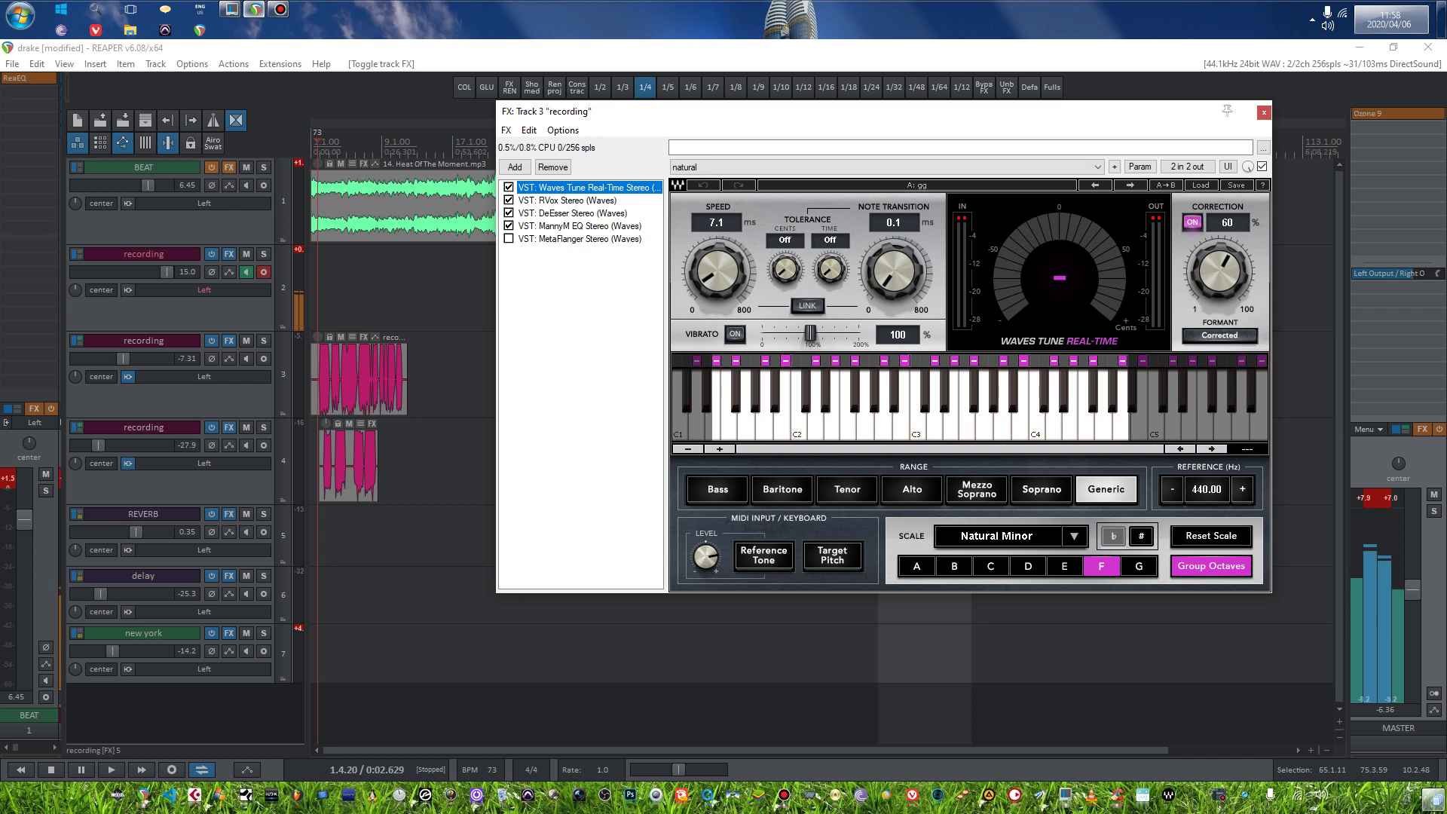
{"action": "double_click", "coordinate": [1226, 222]}
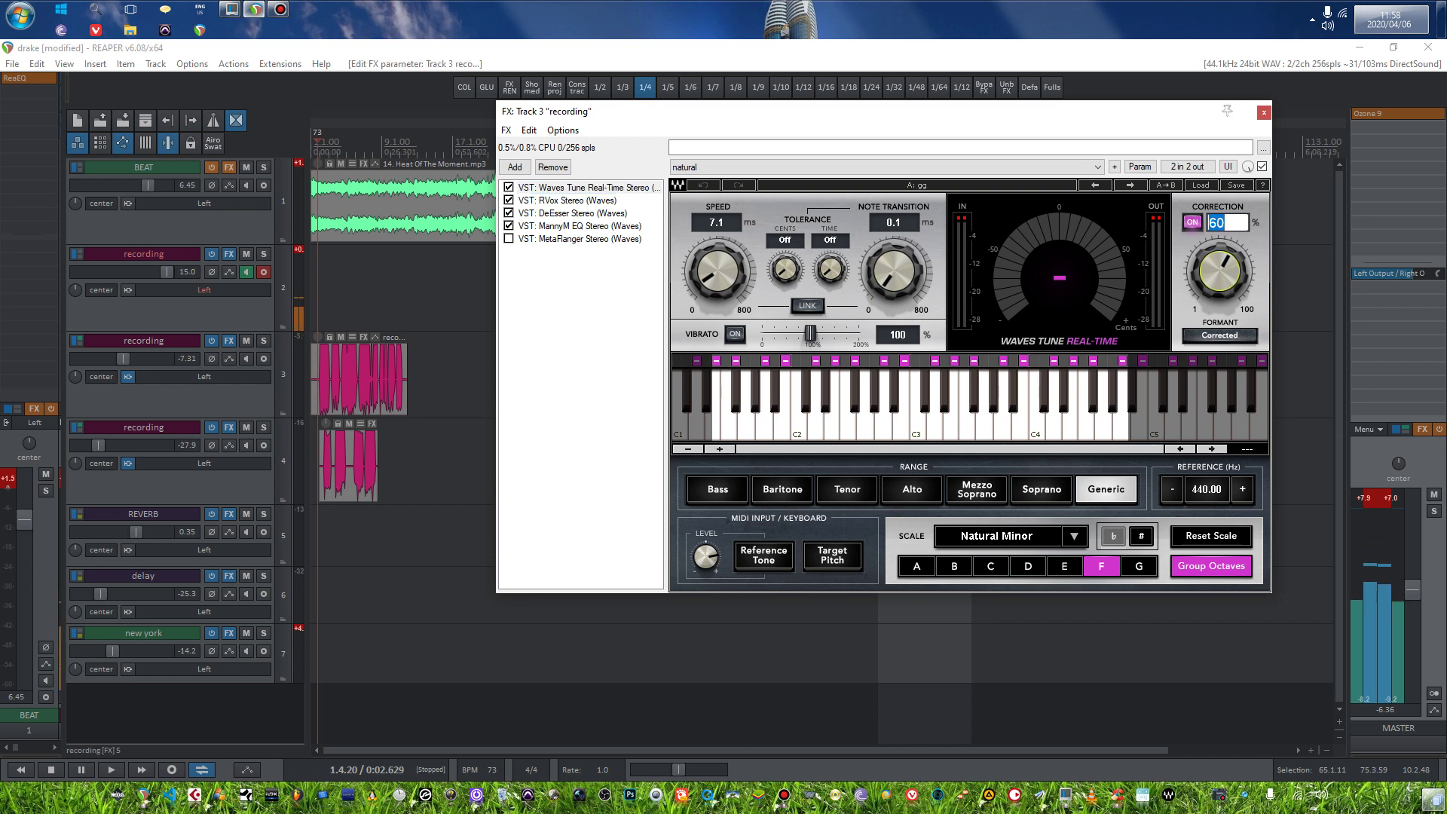
{"action": "key", "text": "Return"}
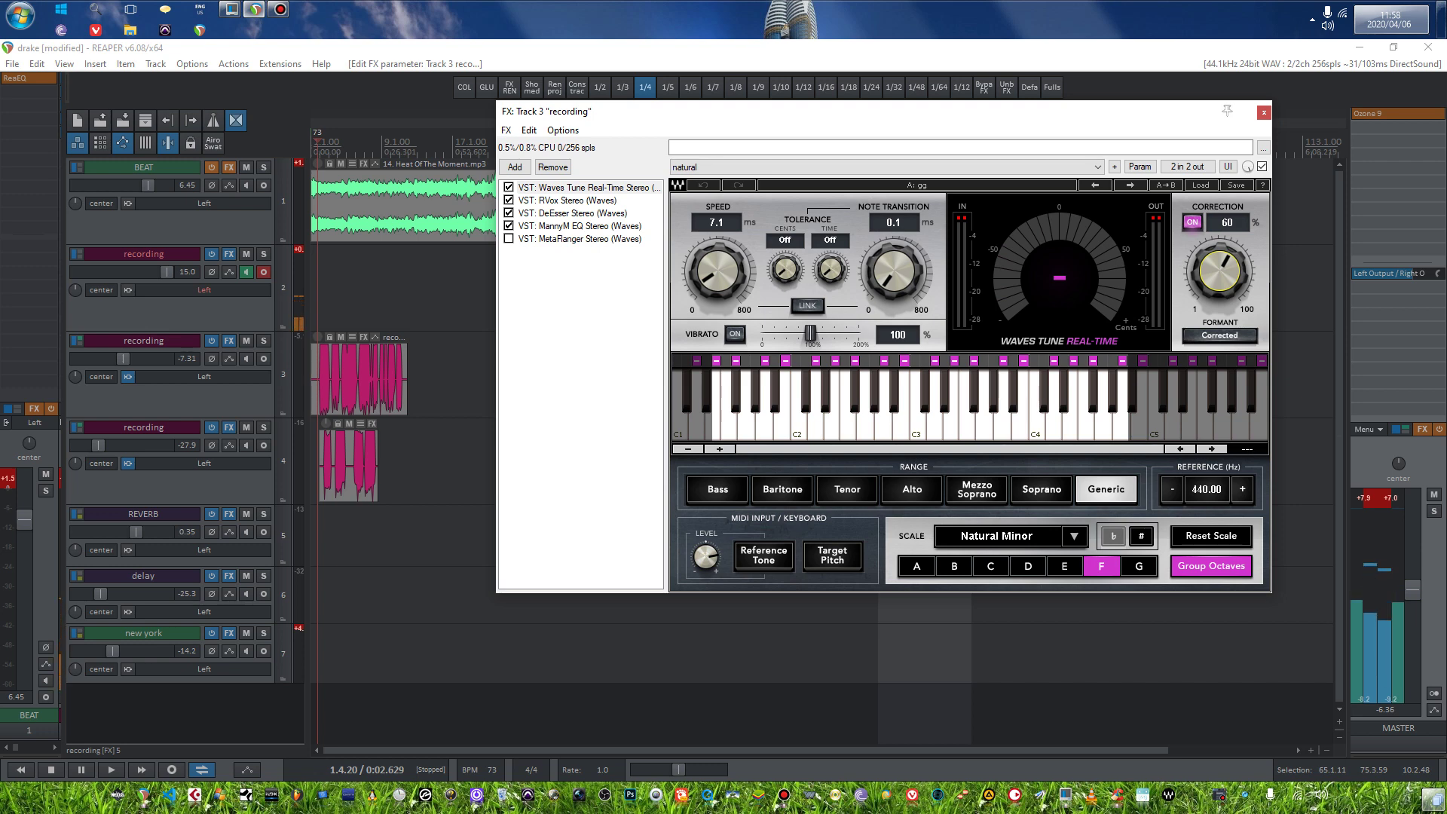
Set the Waves Tune Real-Time scale on track 3 to Natural Minor.
{"action": "left_click", "coordinate": [997, 536]}
{"action": "left_click", "coordinate": [996, 535]}
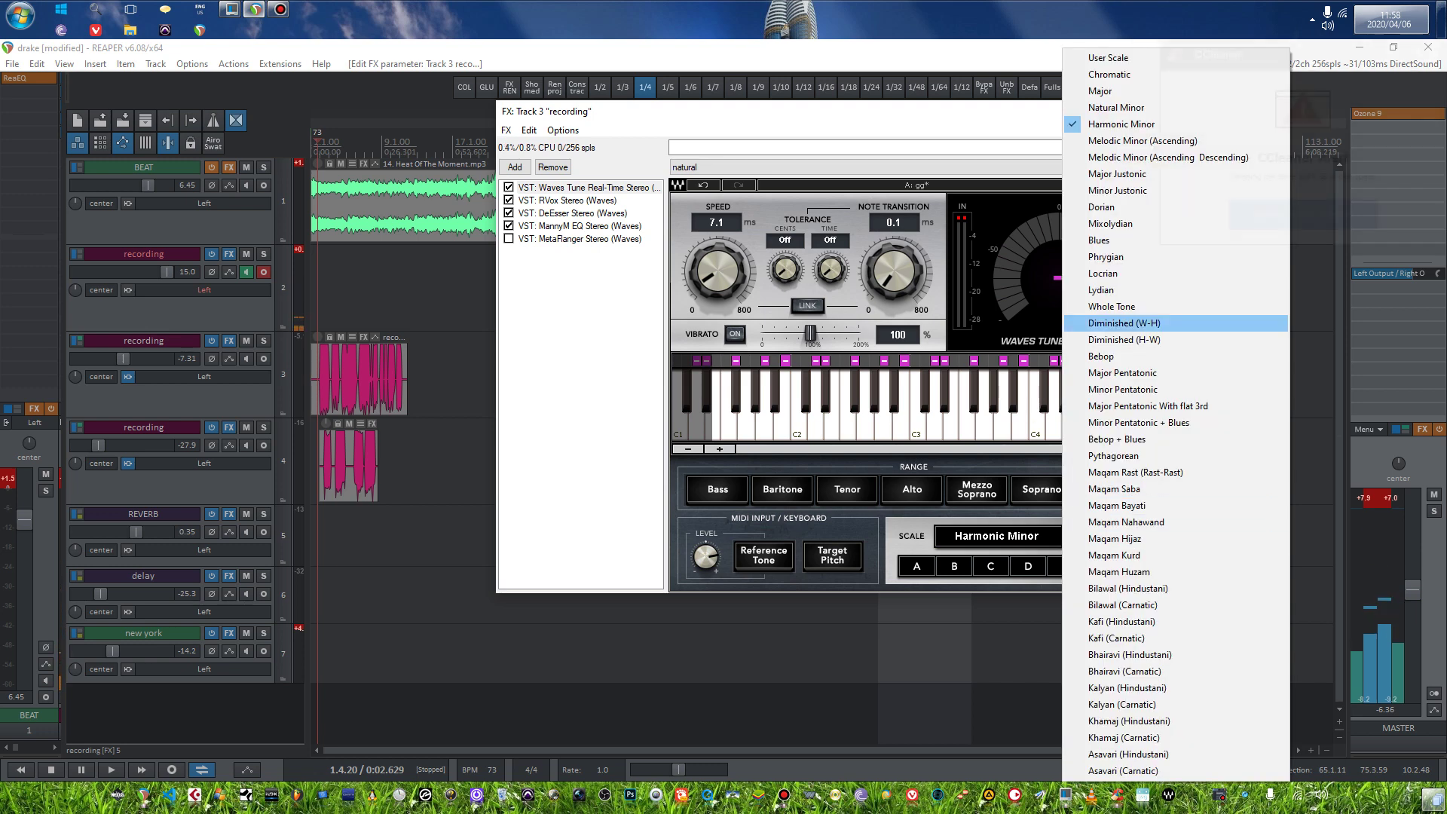
{"action": "left_click", "coordinate": [1115, 107]}
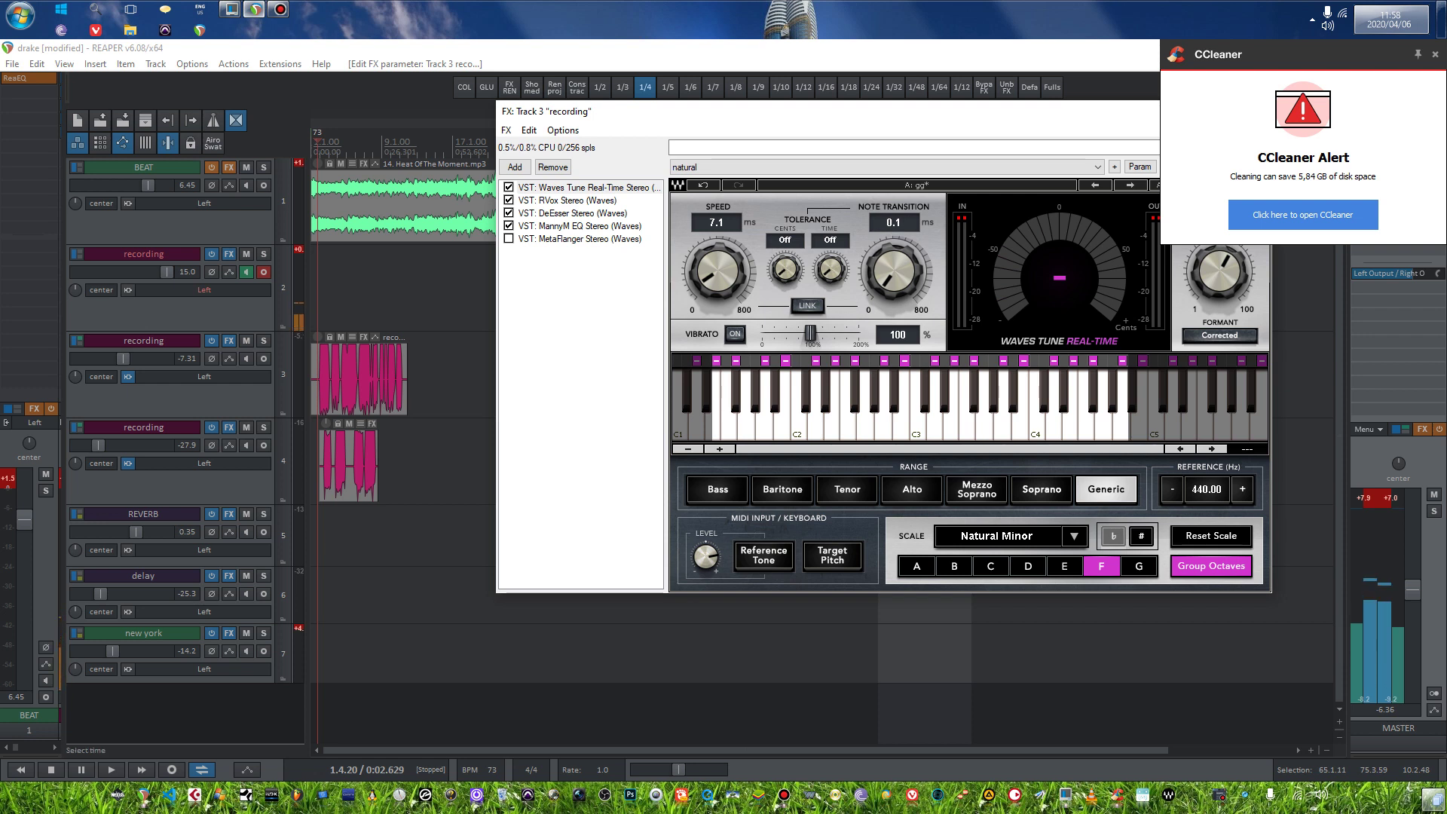
Review the RVox gate and compression settings and the DeEsser settings in track 3's effects chain.
{"action": "left_click", "coordinate": [566, 200]}
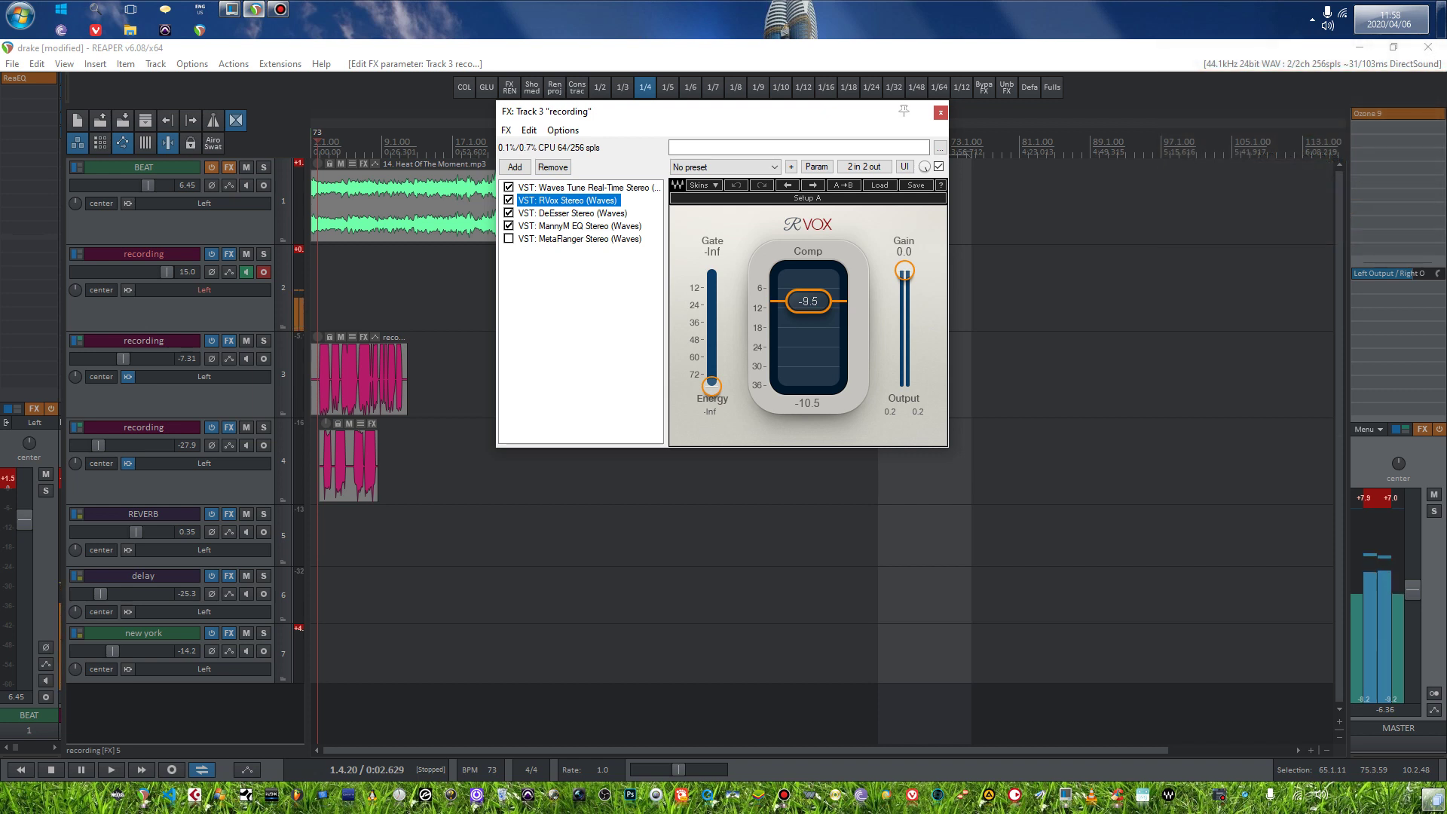
{"action": "left_click", "coordinate": [711, 385]}
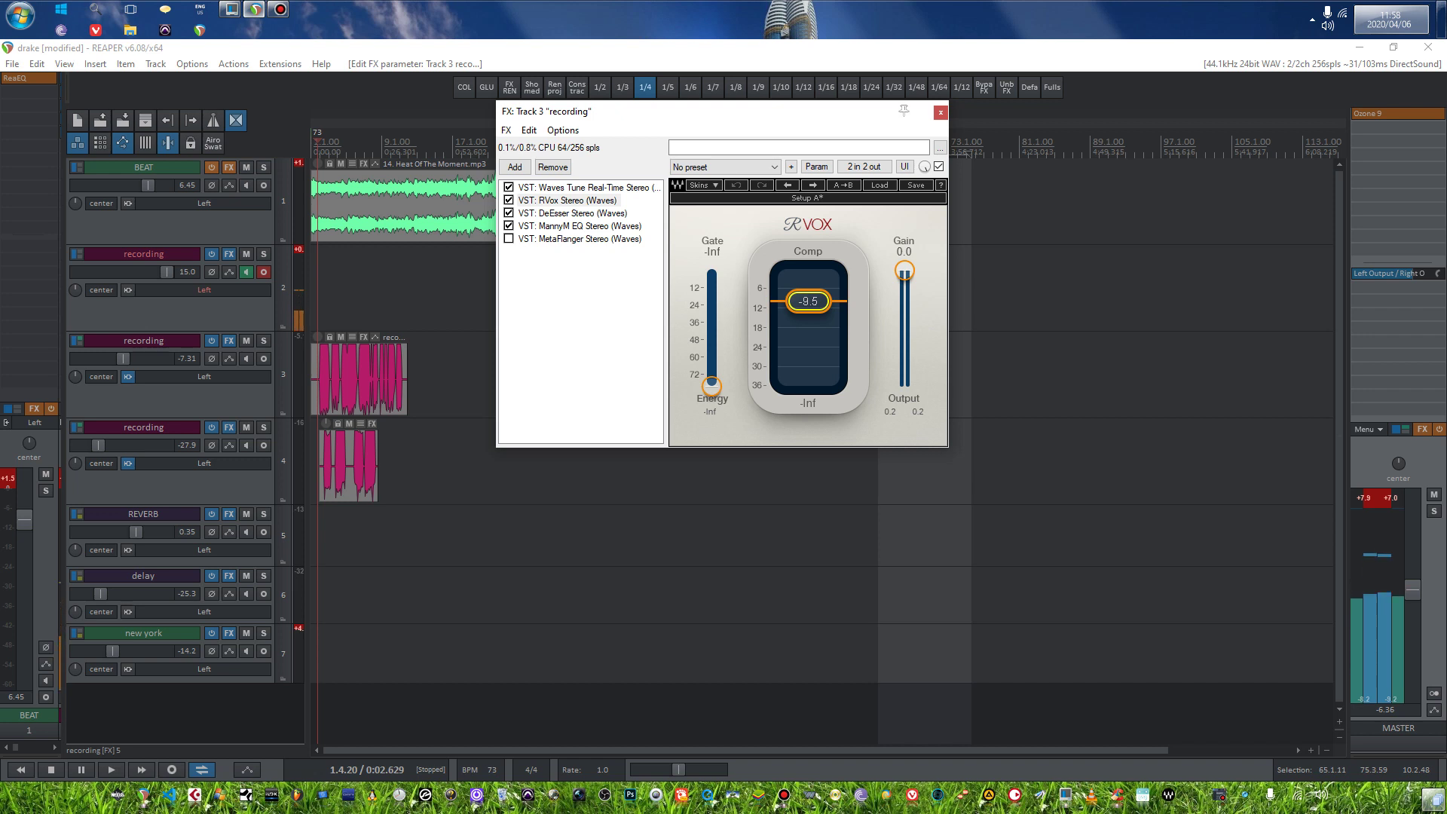
{"action": "left_click", "coordinate": [572, 213]}
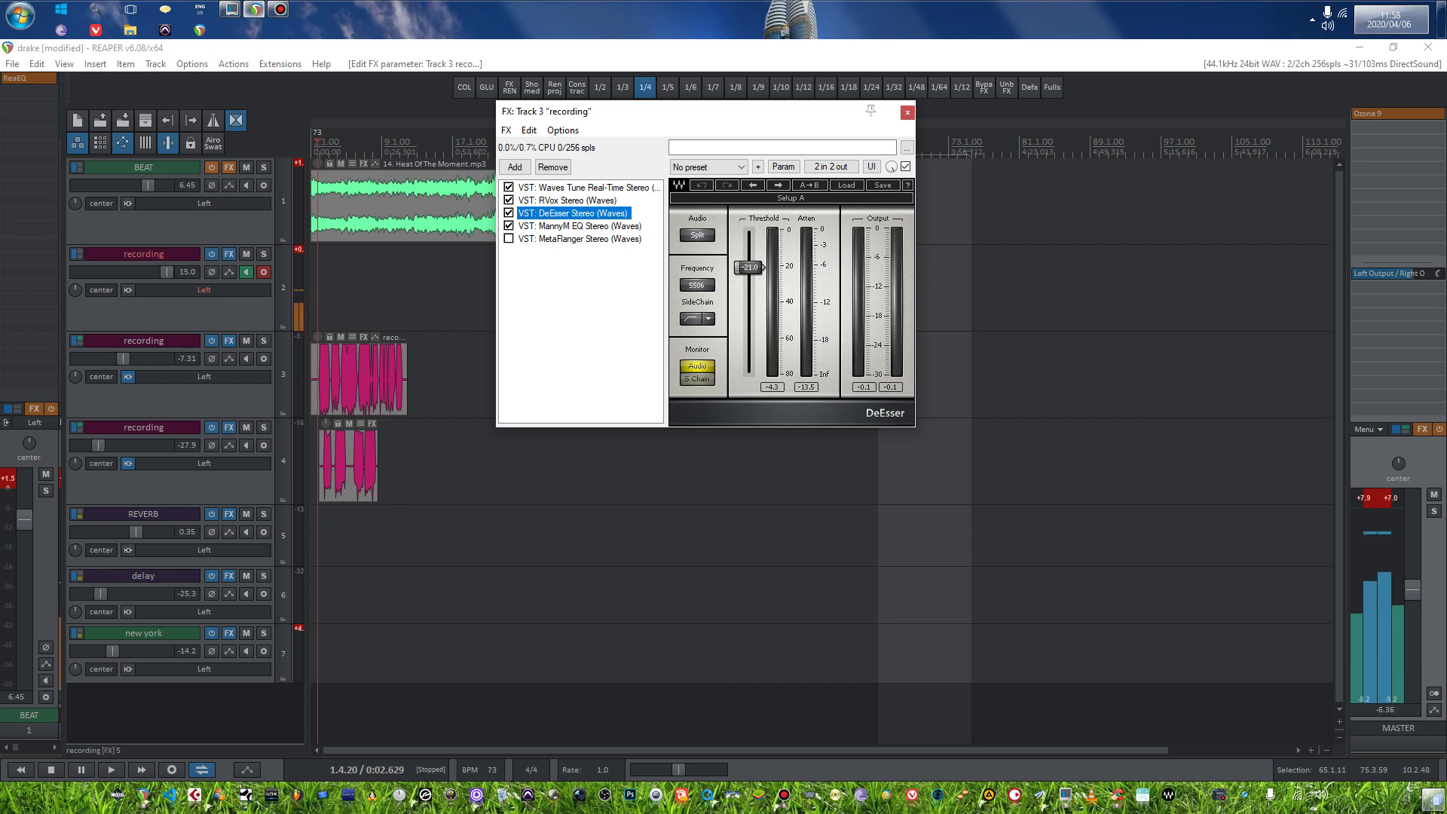
Review the MannyM EQ on track 3, going through its gain bands from Gain 1 to Gain 4.
{"action": "left_click", "coordinate": [579, 227]}
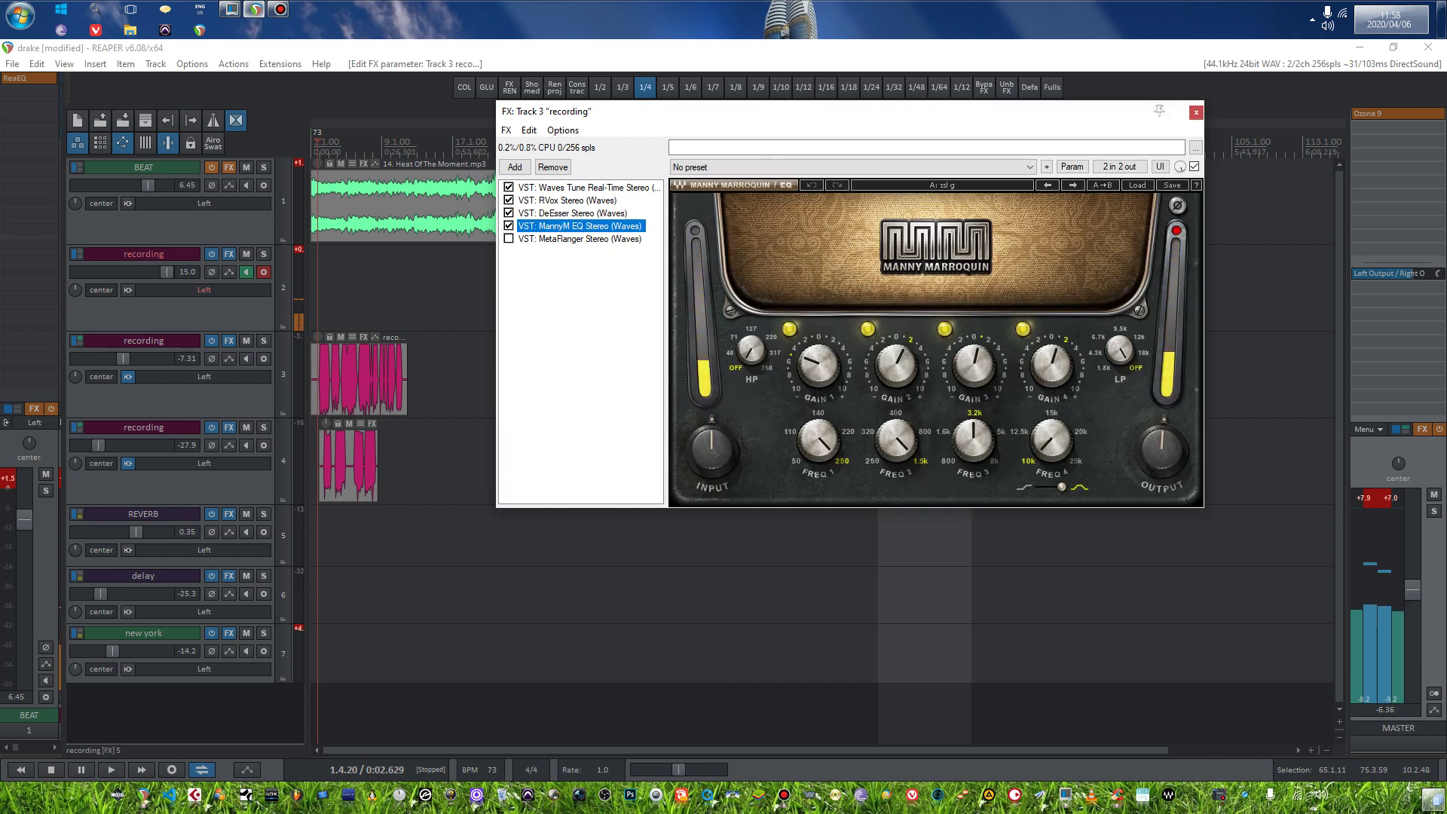
{"action": "left_click", "coordinate": [819, 366]}
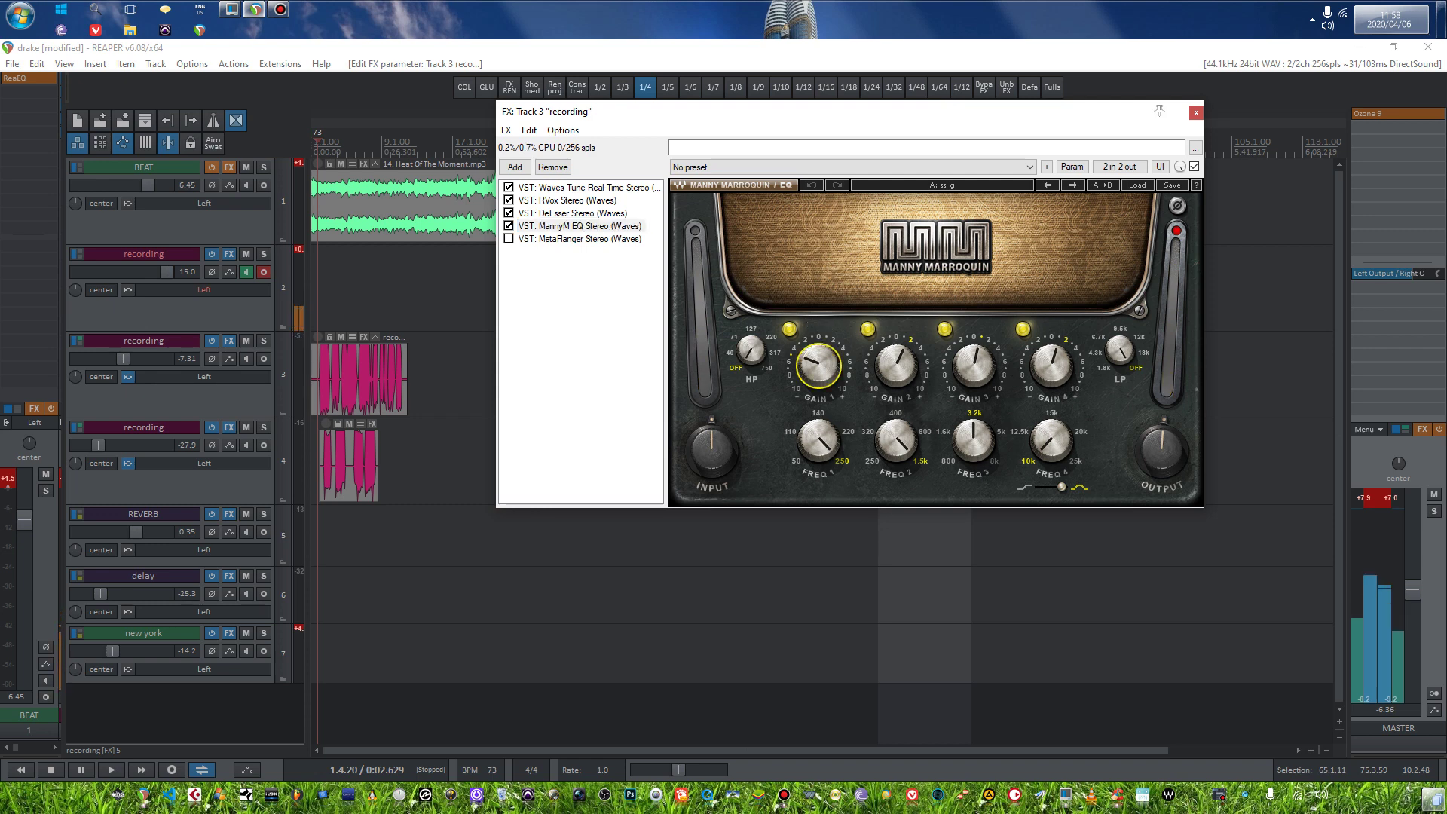
{"action": "mouse_move", "coordinate": [818, 366]}
{"action": "key", "text": "Tab"}
{"action": "key", "text": "Tab"}
{"action": "key", "text": "Tab"}
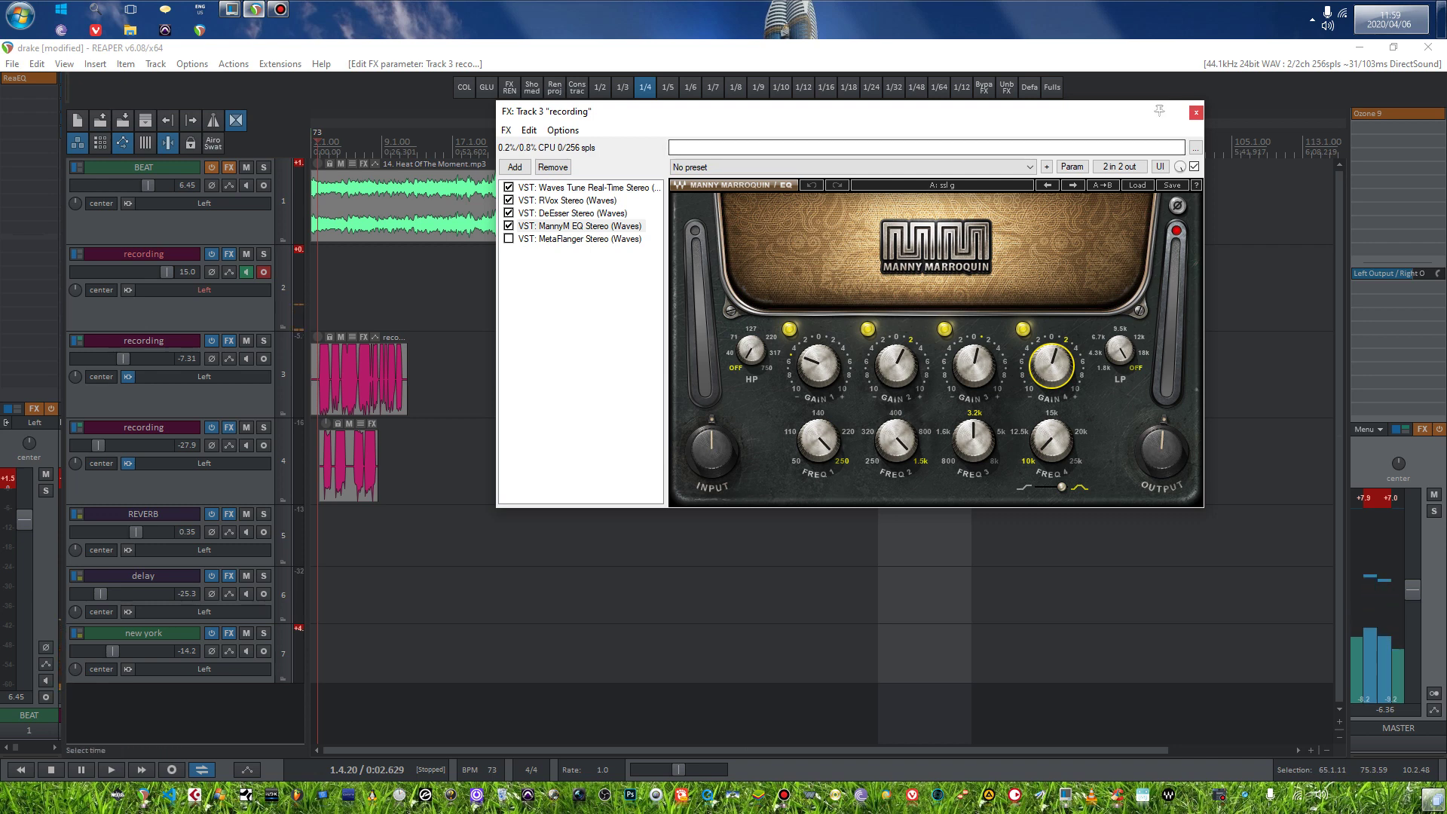
Close track 3's effects chain, mute track 3 and the BEAT track, and play recording track 4 alone.
{"action": "key", "text": "Escape"}
{"action": "left_click", "coordinate": [246, 341]}
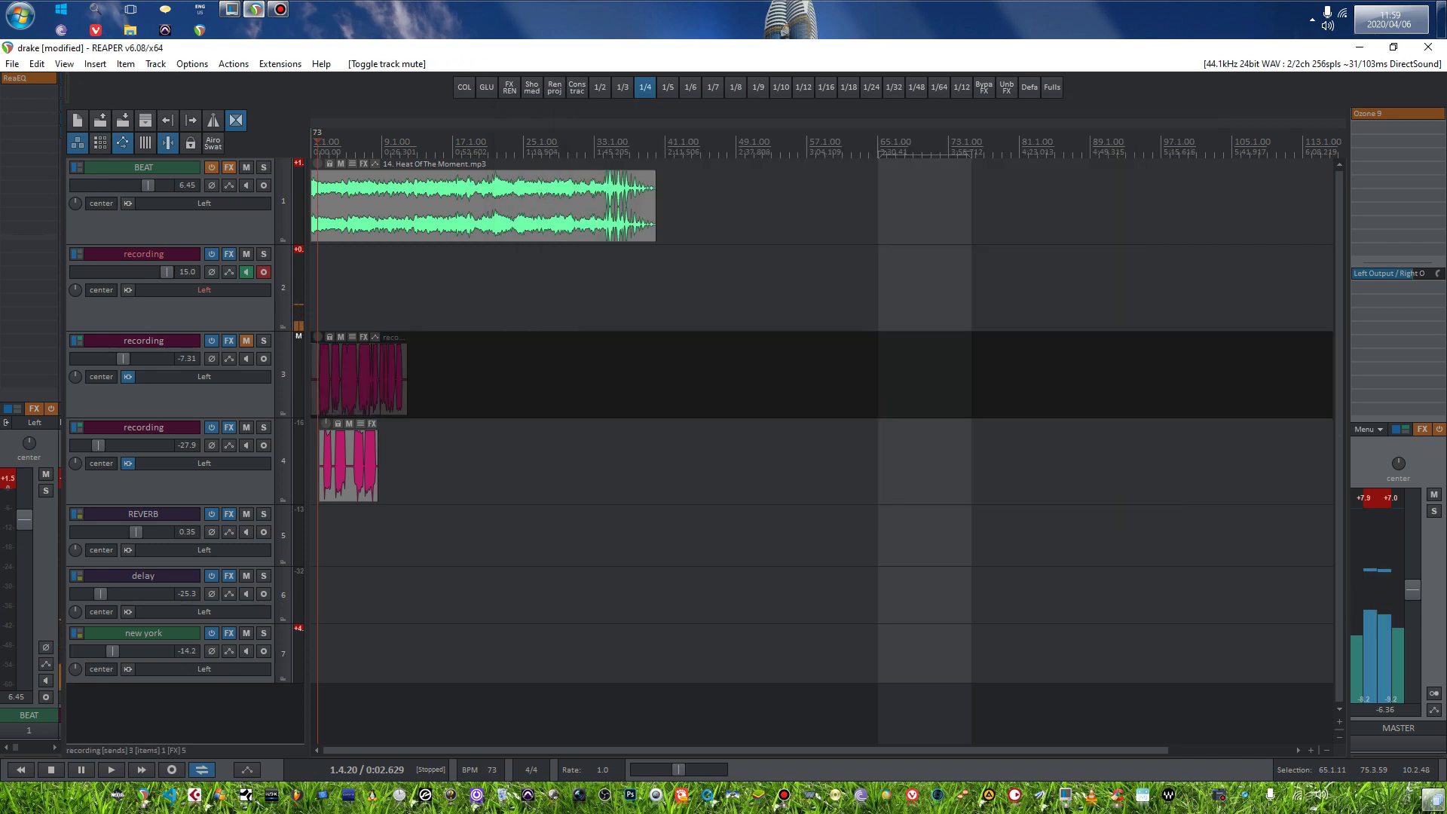
{"action": "key", "text": "m"}
{"action": "key", "text": "space"}
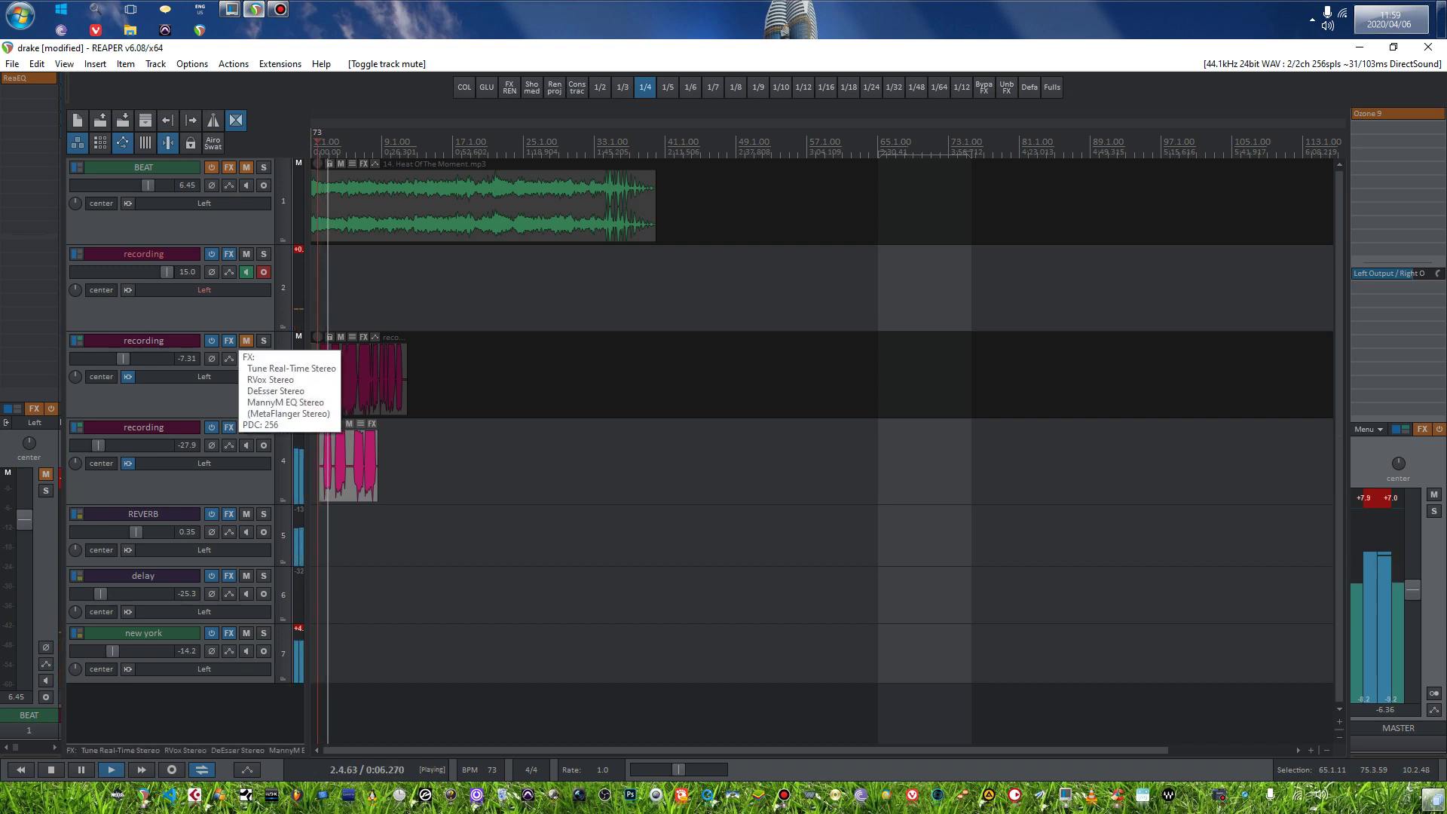
Open the effects chain of recording track 4 and stop playback.
{"action": "left_click", "coordinate": [229, 427]}
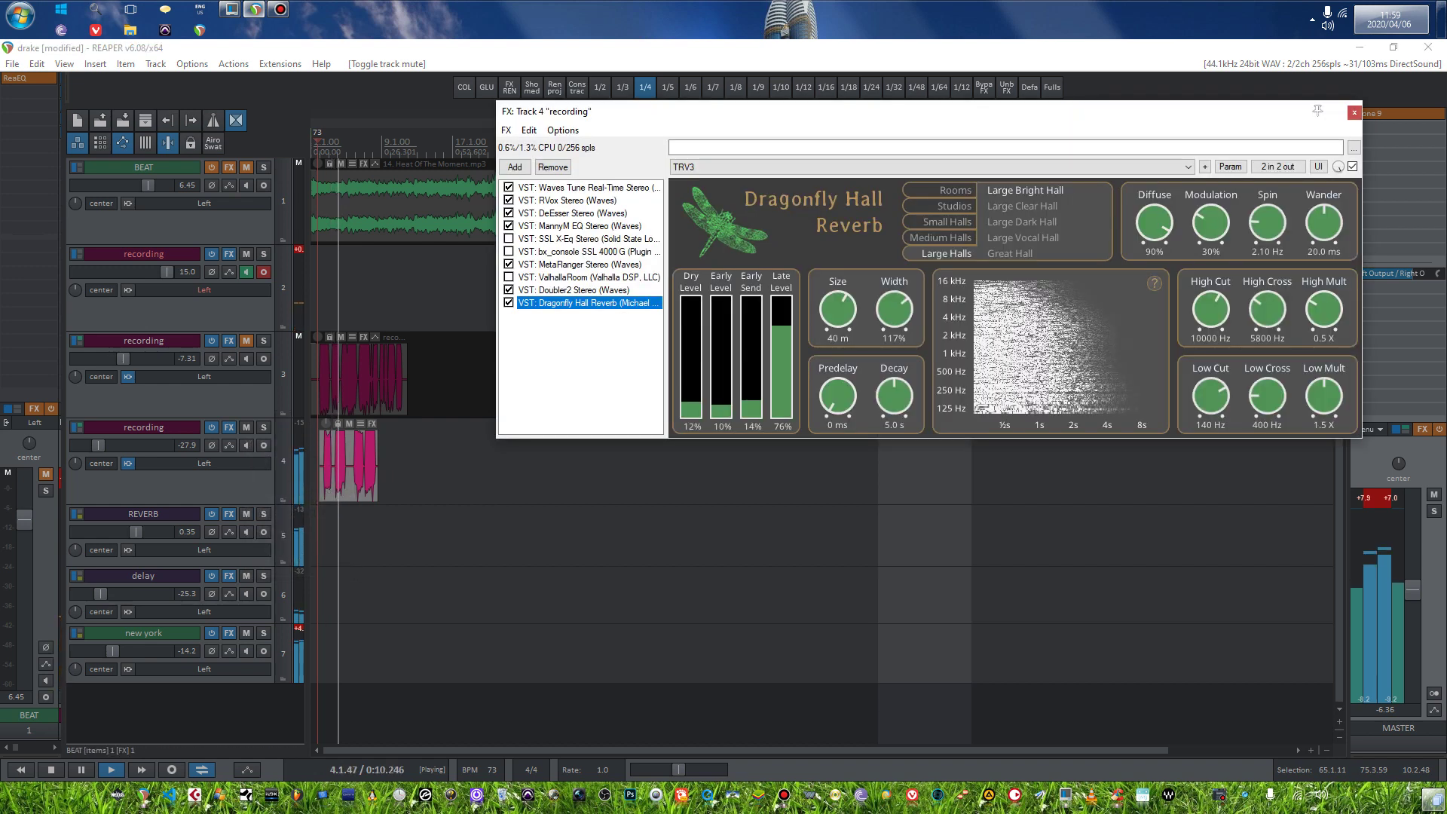
{"action": "key", "text": "space"}
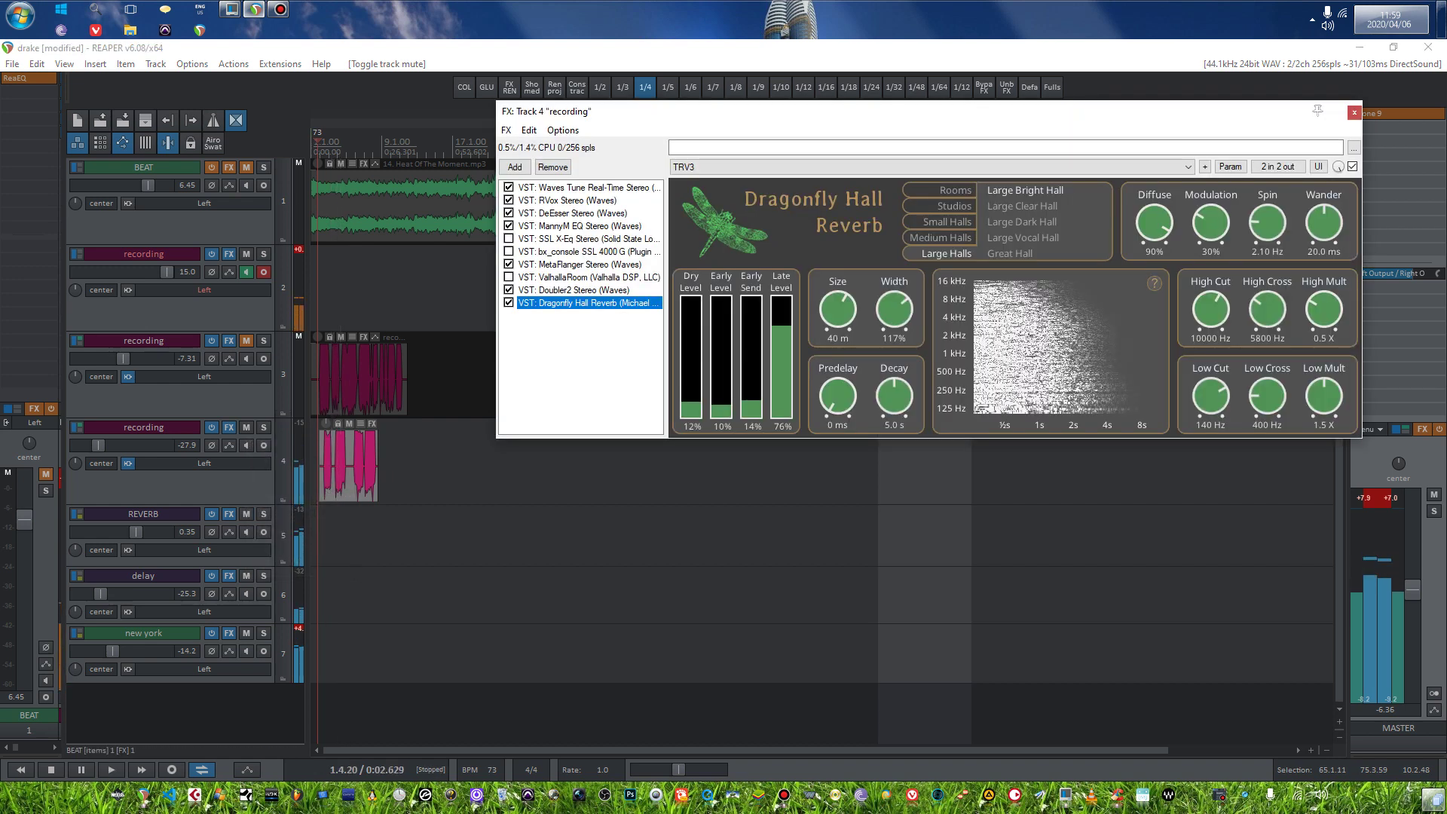
Review the Waves Tune Real-Time, RVox, DeEsser and MannyM EQ settings in track 4's effects chain.
{"action": "left_click", "coordinate": [588, 187]}
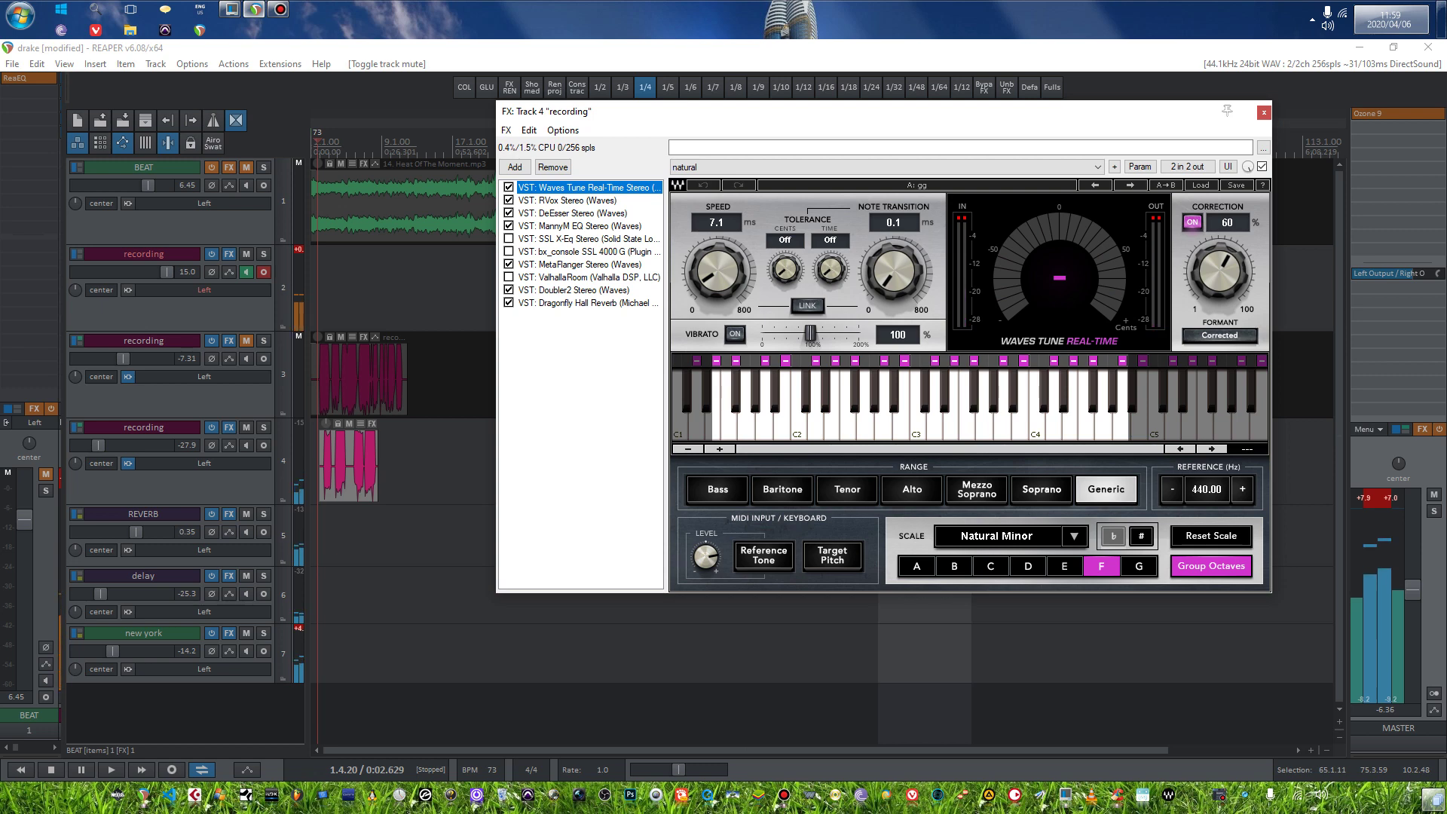
{"action": "left_click", "coordinate": [567, 200]}
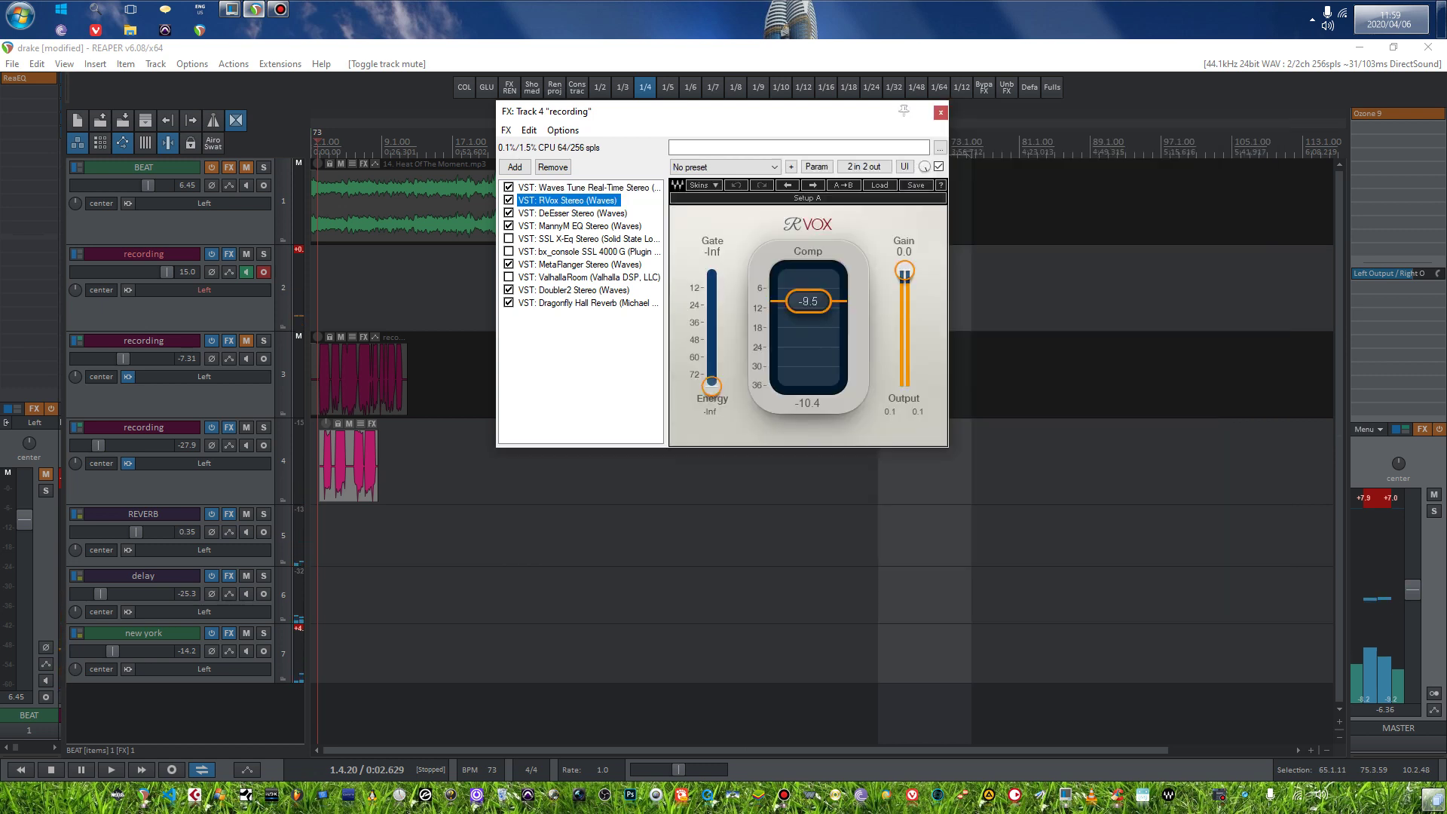
{"action": "left_click", "coordinate": [572, 213]}
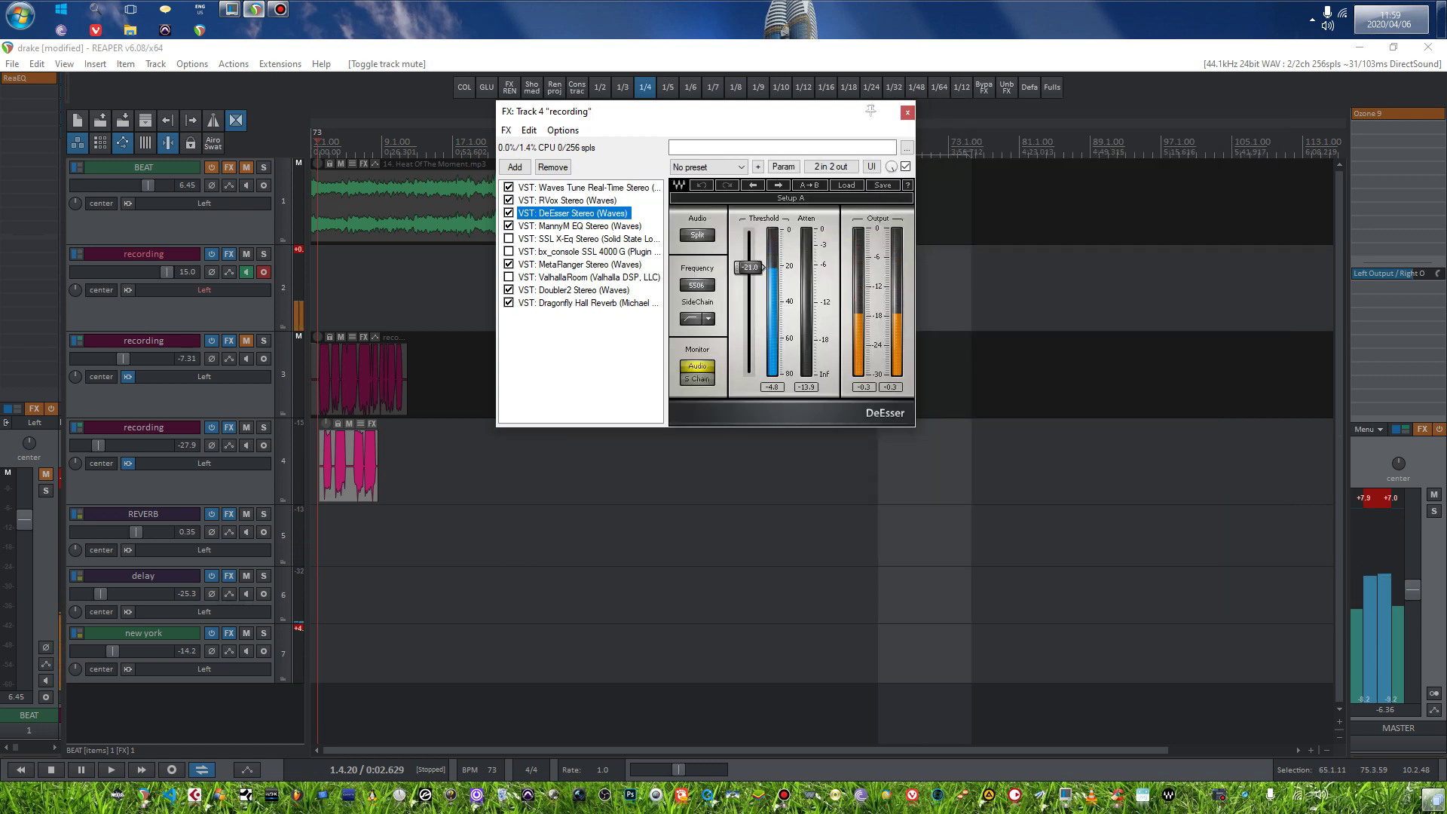
{"action": "left_click", "coordinate": [579, 225]}
Review the MetaFlanger, Doubler2 and Dragonfly Hall Reverb settings on track 4, and close its effects chain.
{"action": "left_click", "coordinate": [579, 264]}
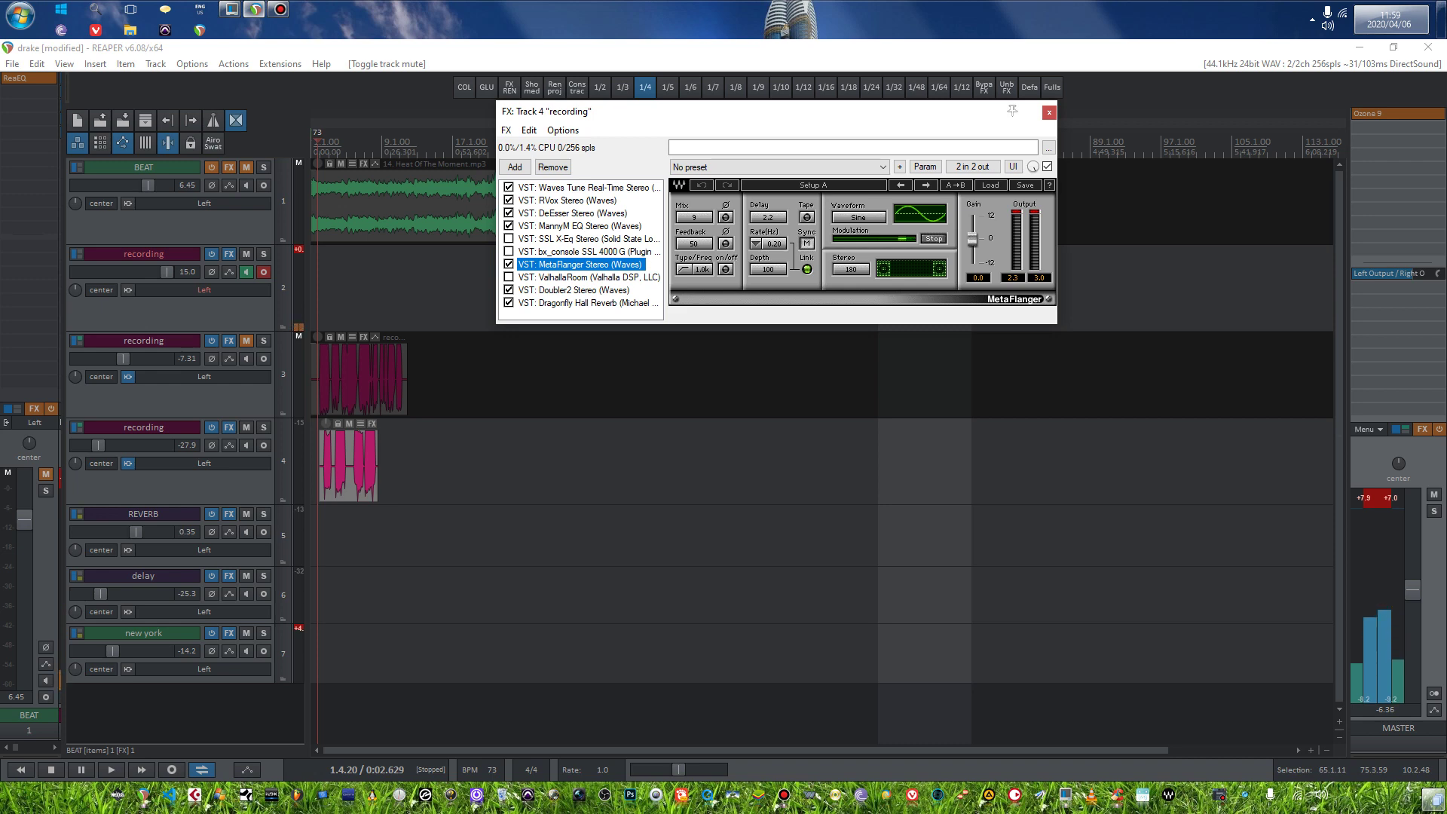
{"action": "left_click", "coordinate": [573, 289]}
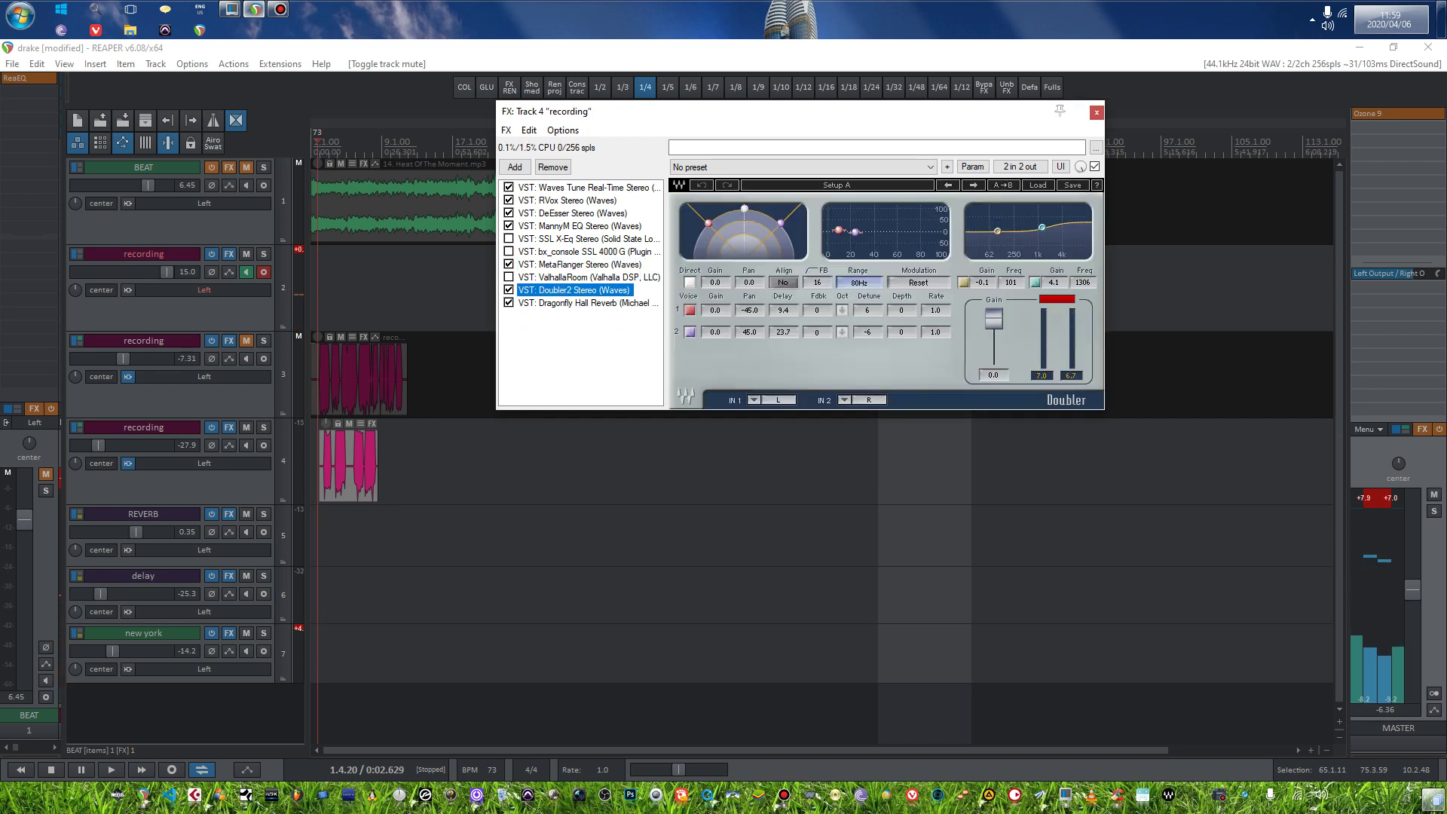
{"action": "left_click", "coordinate": [588, 302]}
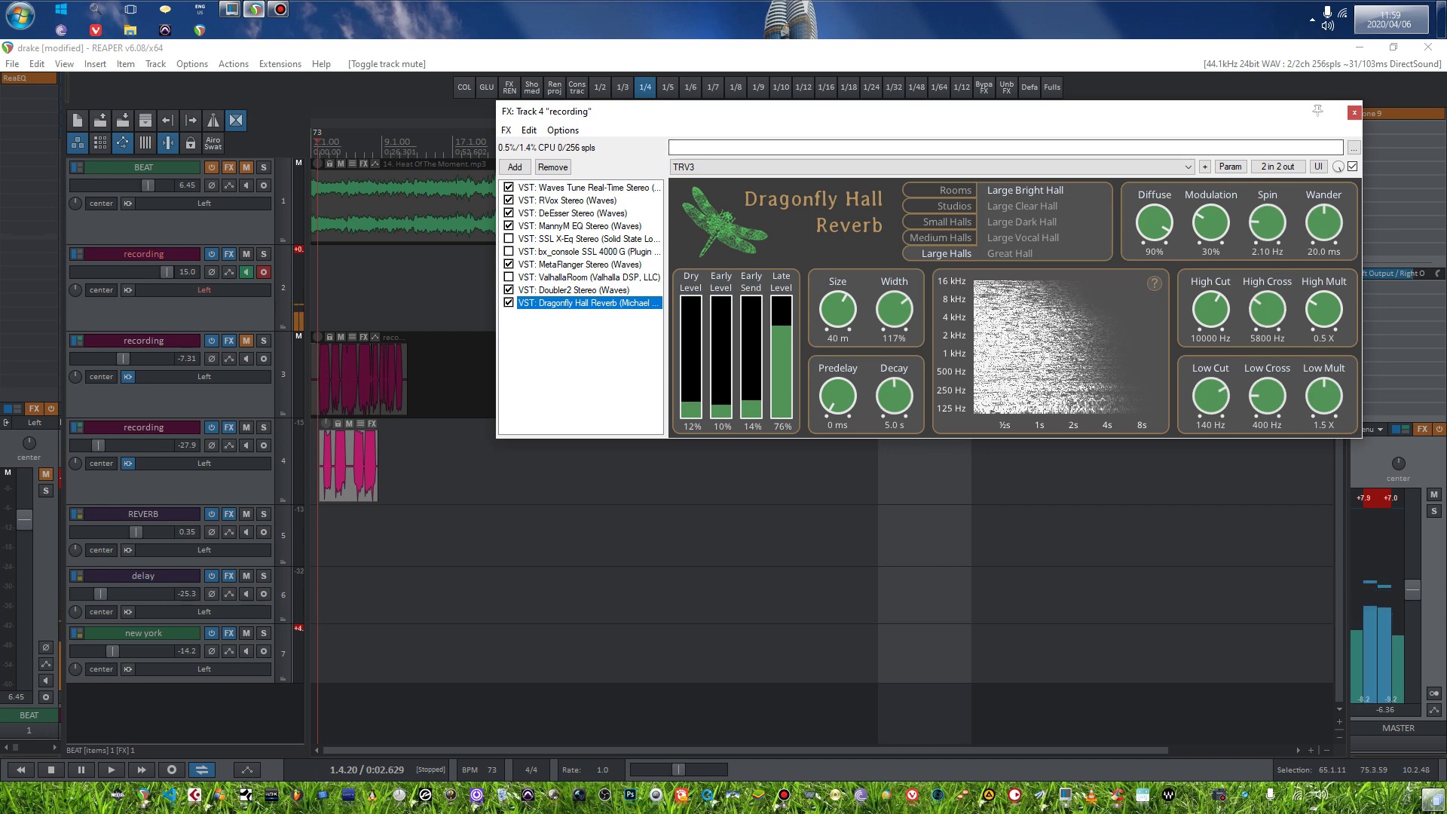
{"action": "key", "text": "Escape"}
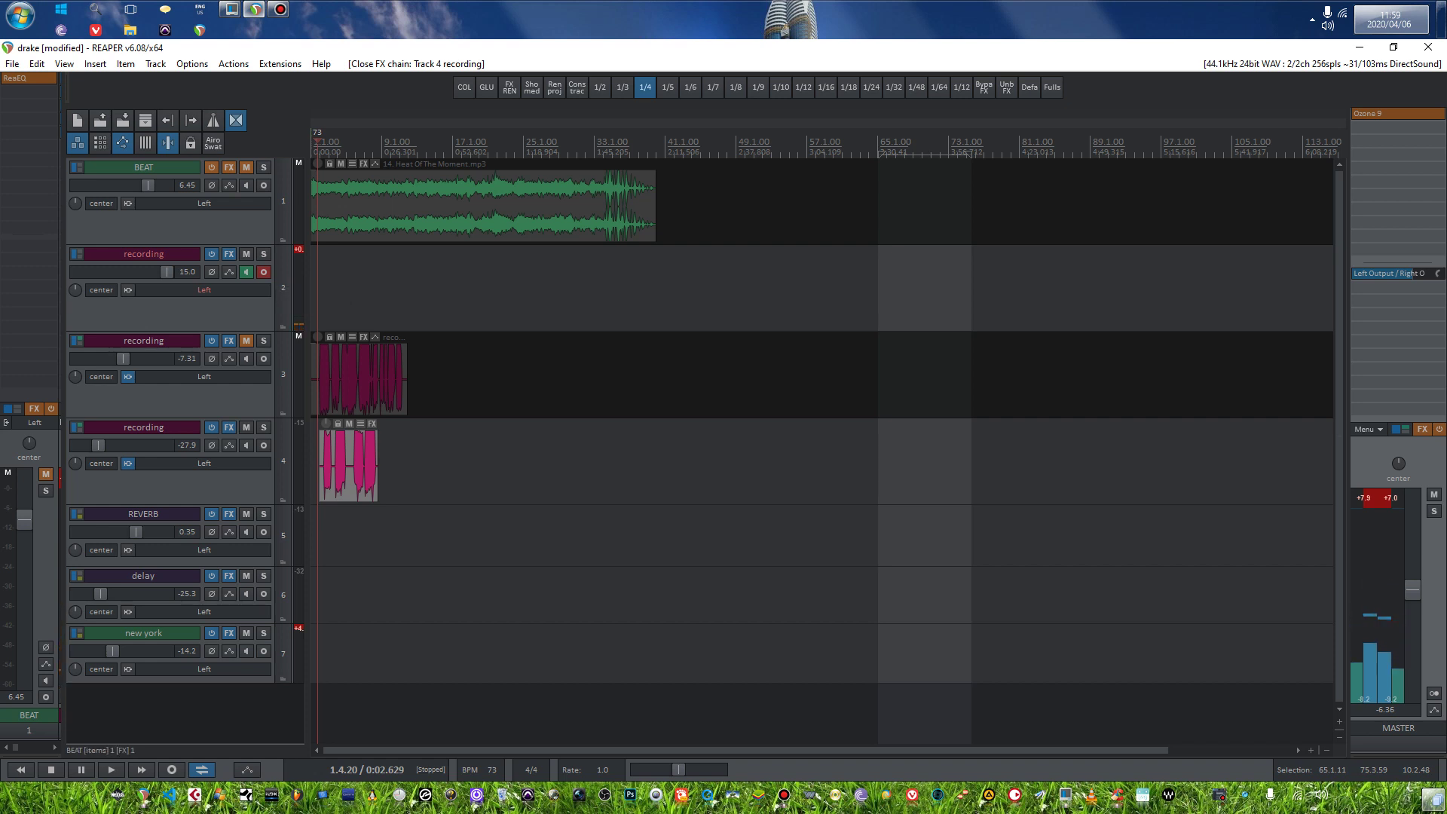
Unmute recording track 3 and the BEAT track for playback, and lower the master volume to -11.7 dB.
{"action": "left_click", "coordinate": [247, 341]}
{"action": "key", "text": "space"}
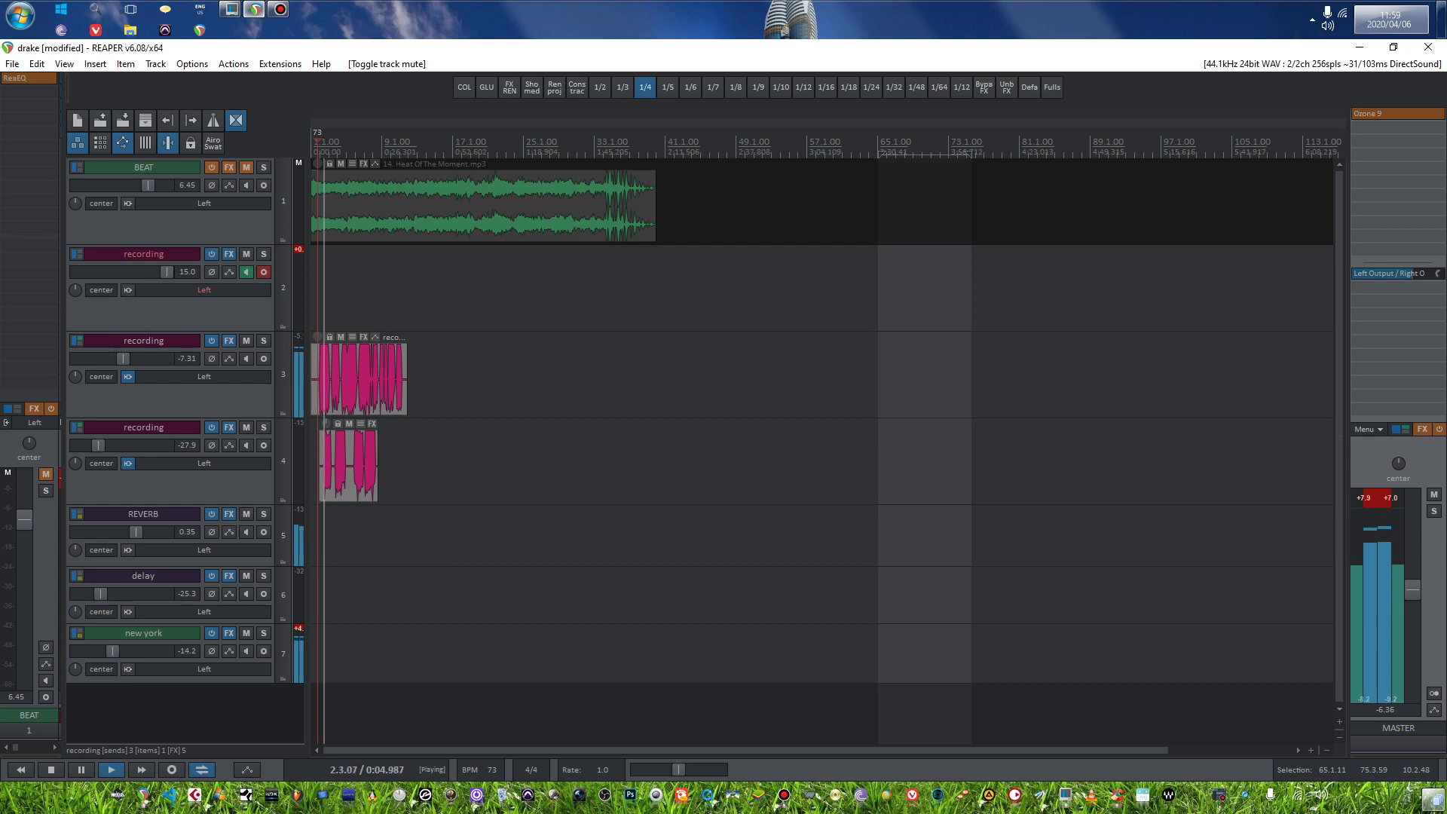
{"action": "left_click", "coordinate": [246, 167]}
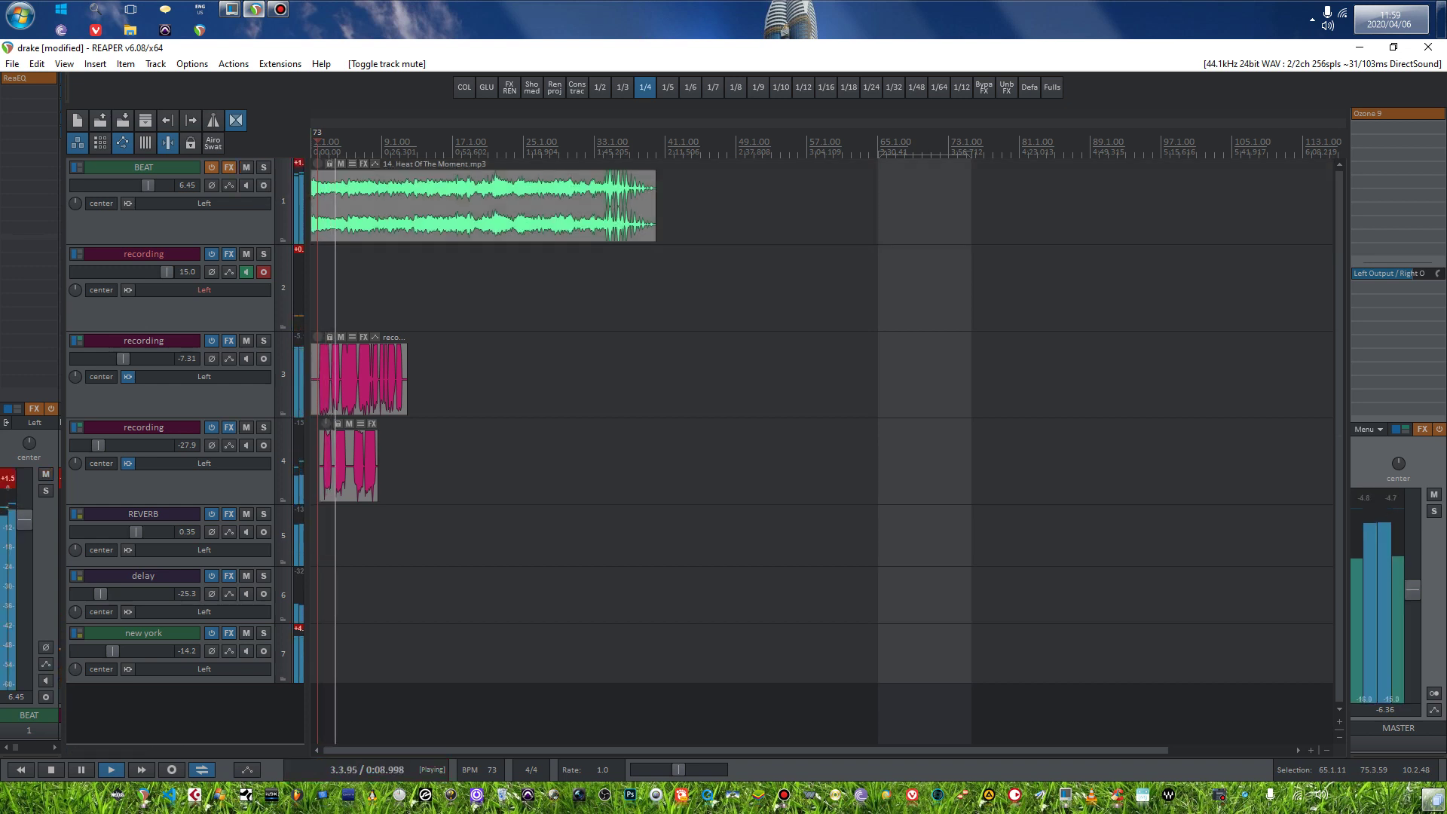
{"action": "left_click_drag", "start_coordinate": [1411, 589], "coordinate": [1412, 606]}
{"action": "key", "text": "space"}
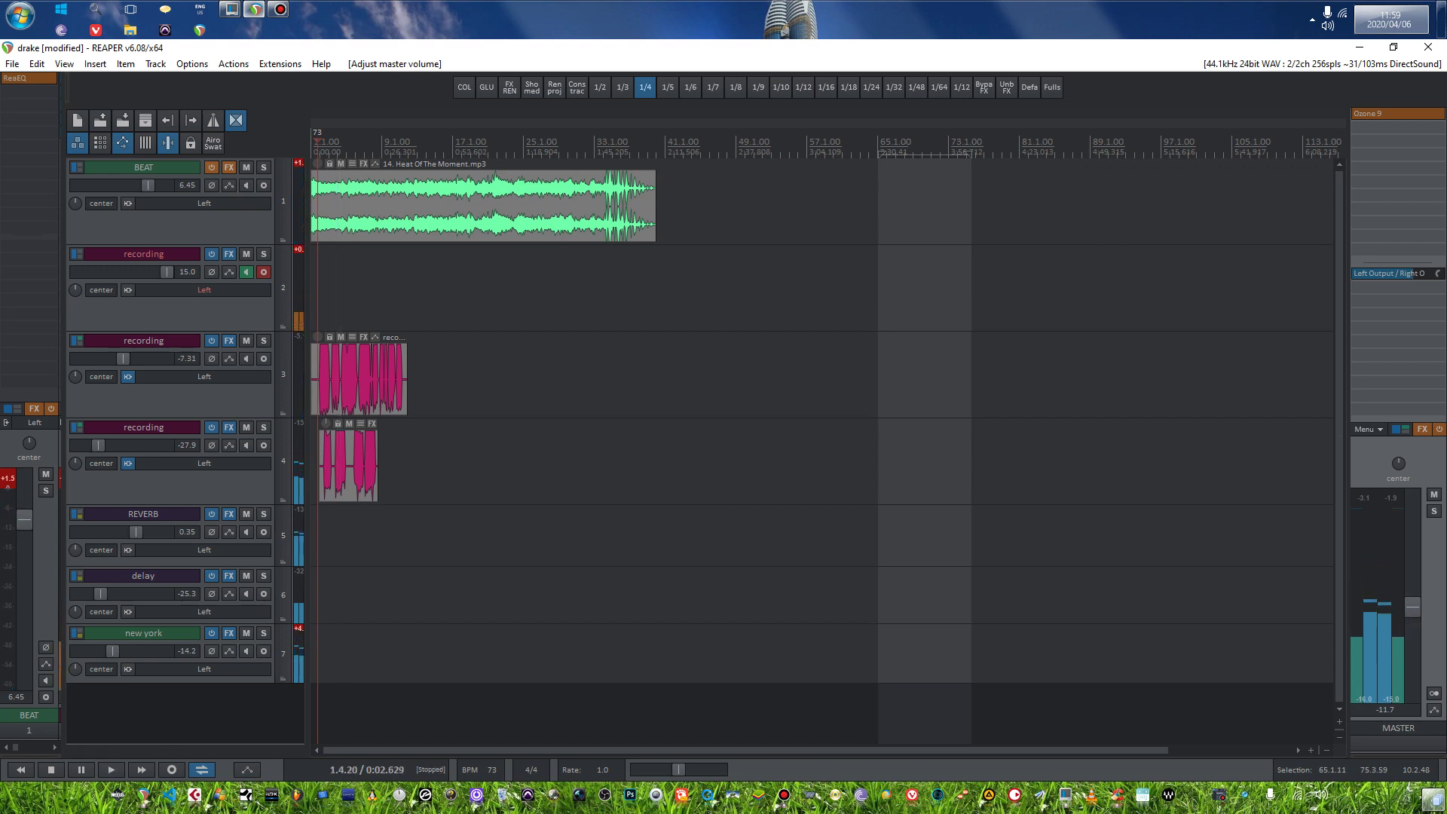
Play the full mix while switching the master effects off and on to compare, leaving them enabled.
{"action": "left_click", "coordinate": [1421, 429]}
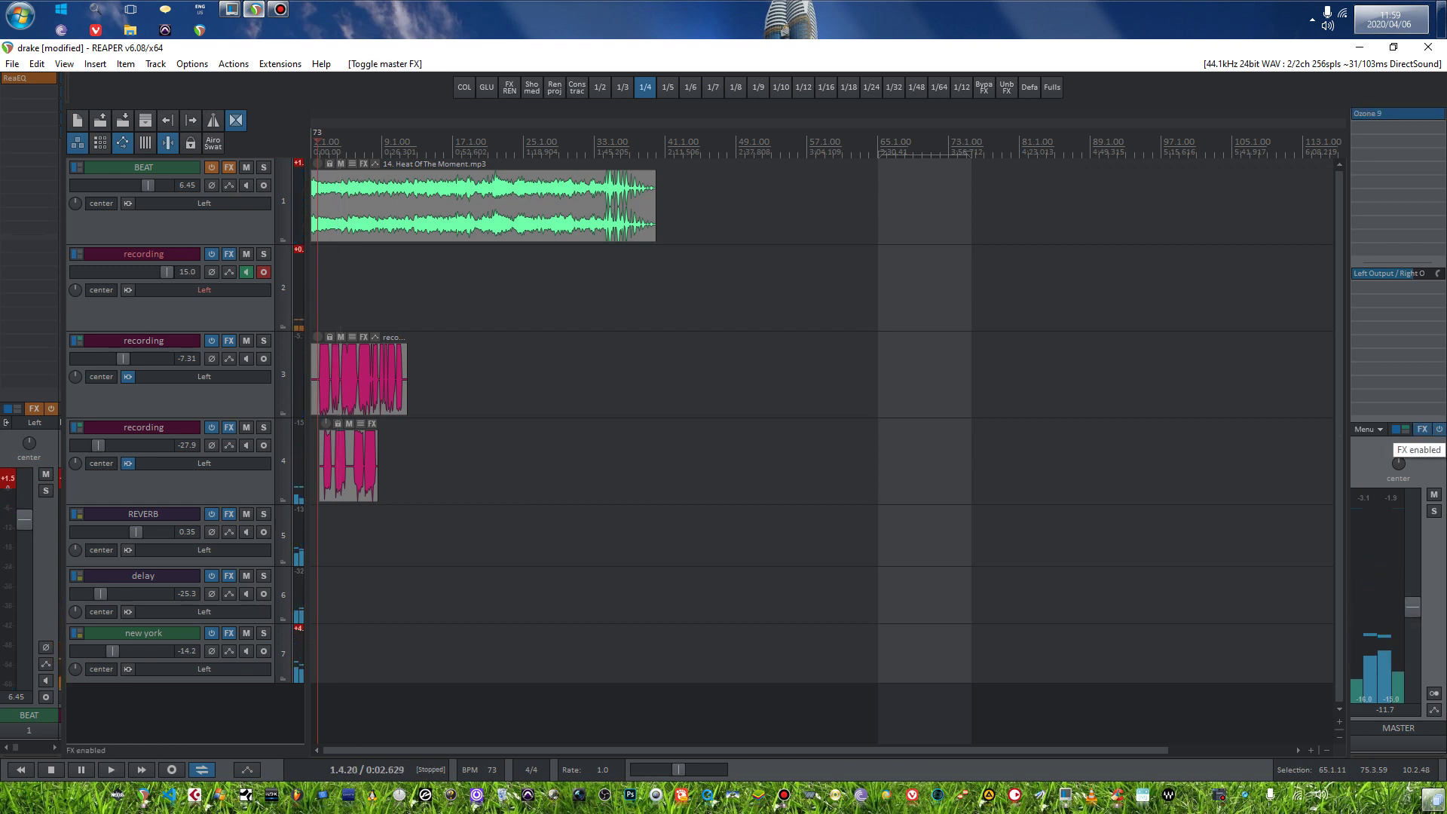
{"action": "left_click", "coordinate": [1422, 429]}
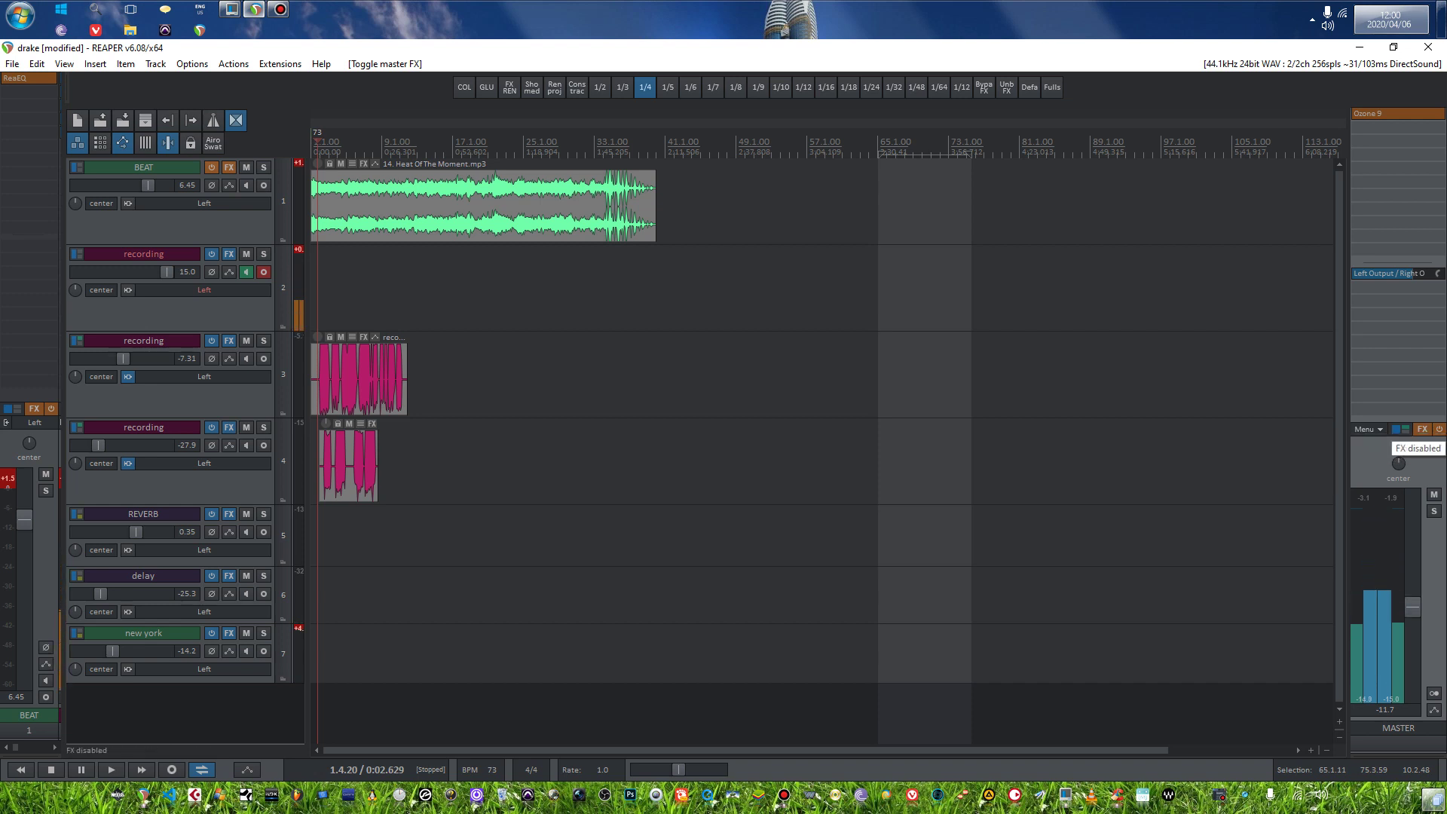
{"action": "key", "text": "space"}
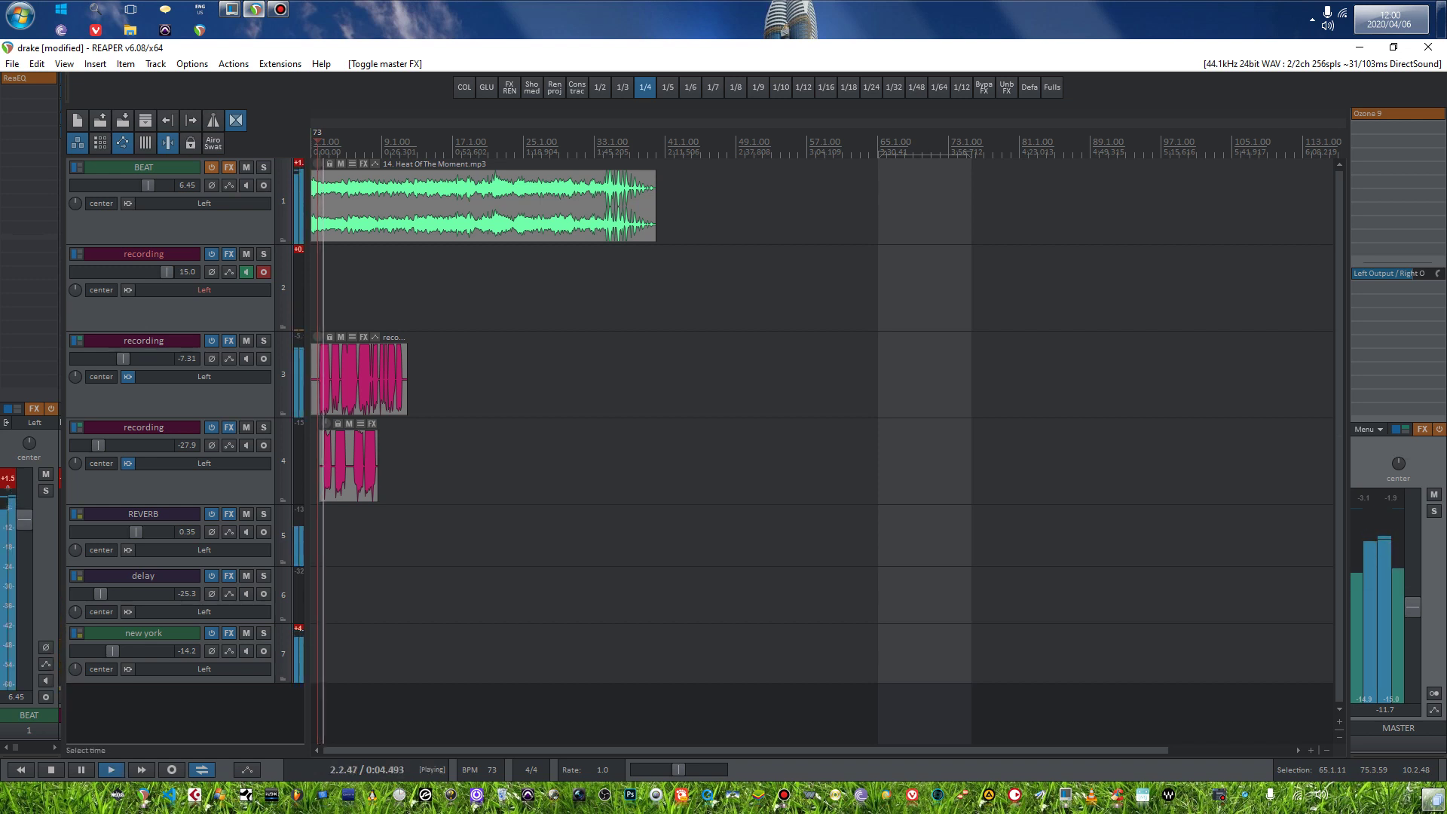
{"action": "left_click", "coordinate": [1437, 429]}
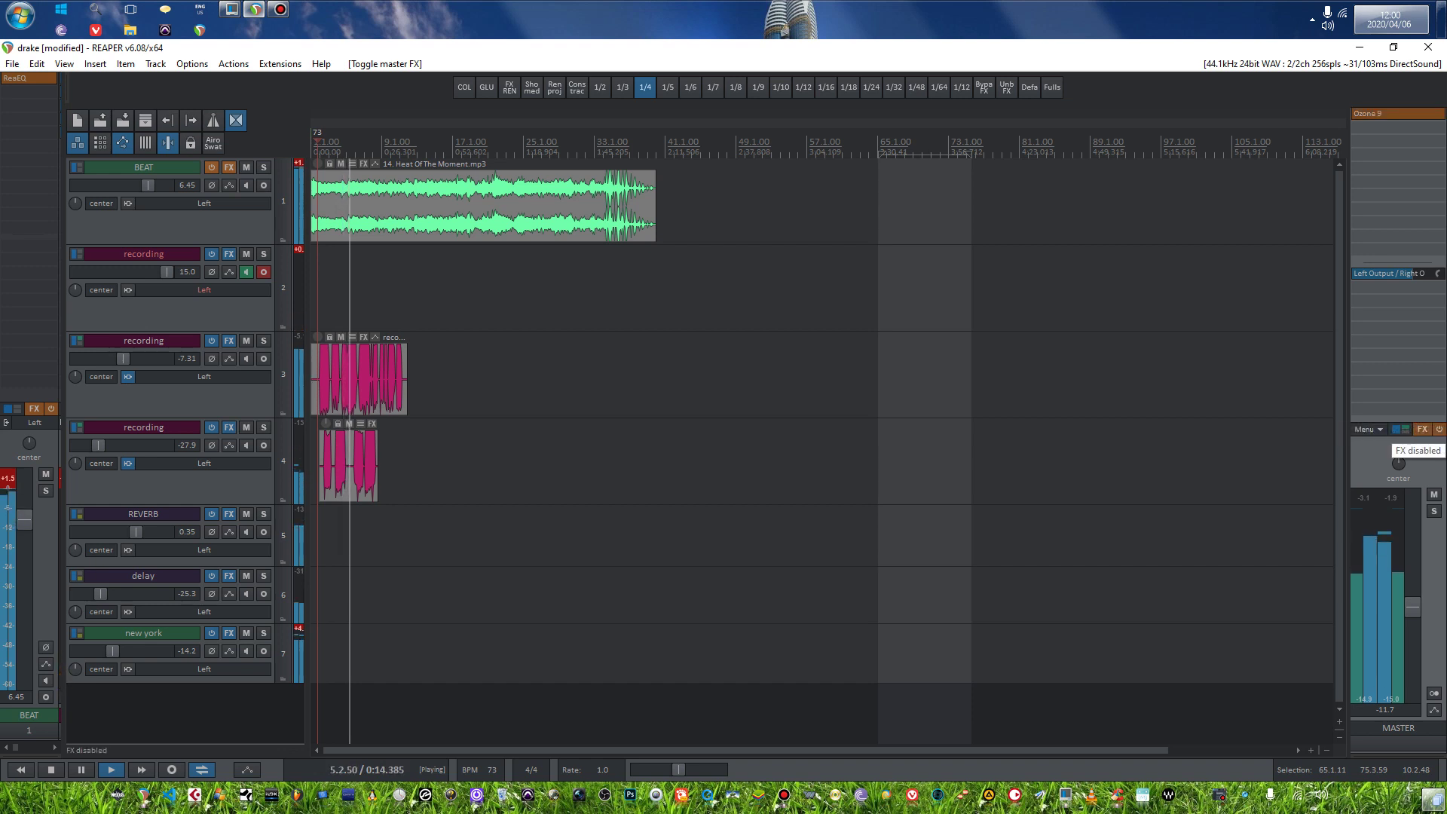
{"action": "left_click", "coordinate": [1438, 429]}
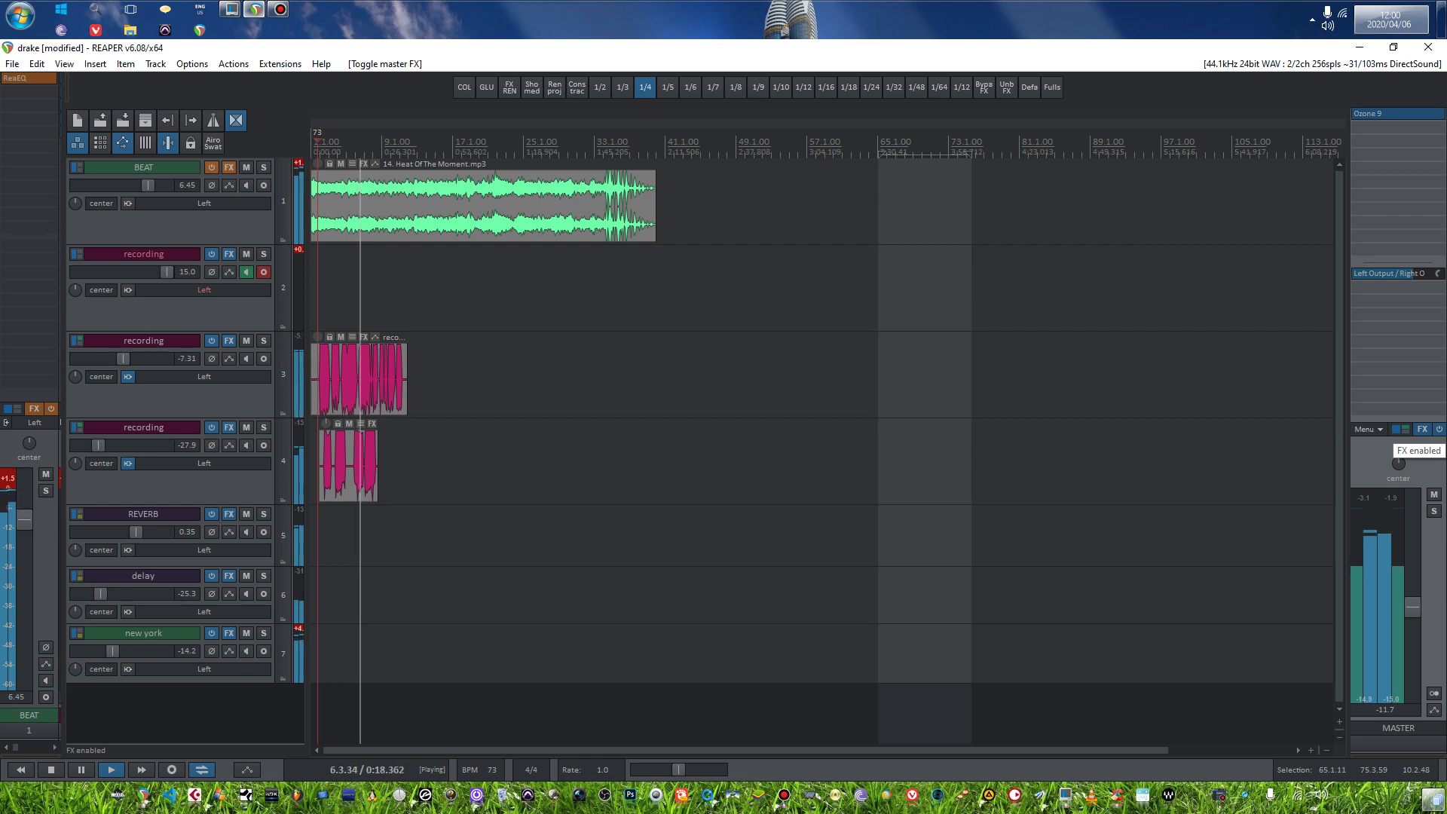
{"action": "left_click", "coordinate": [1438, 429]}
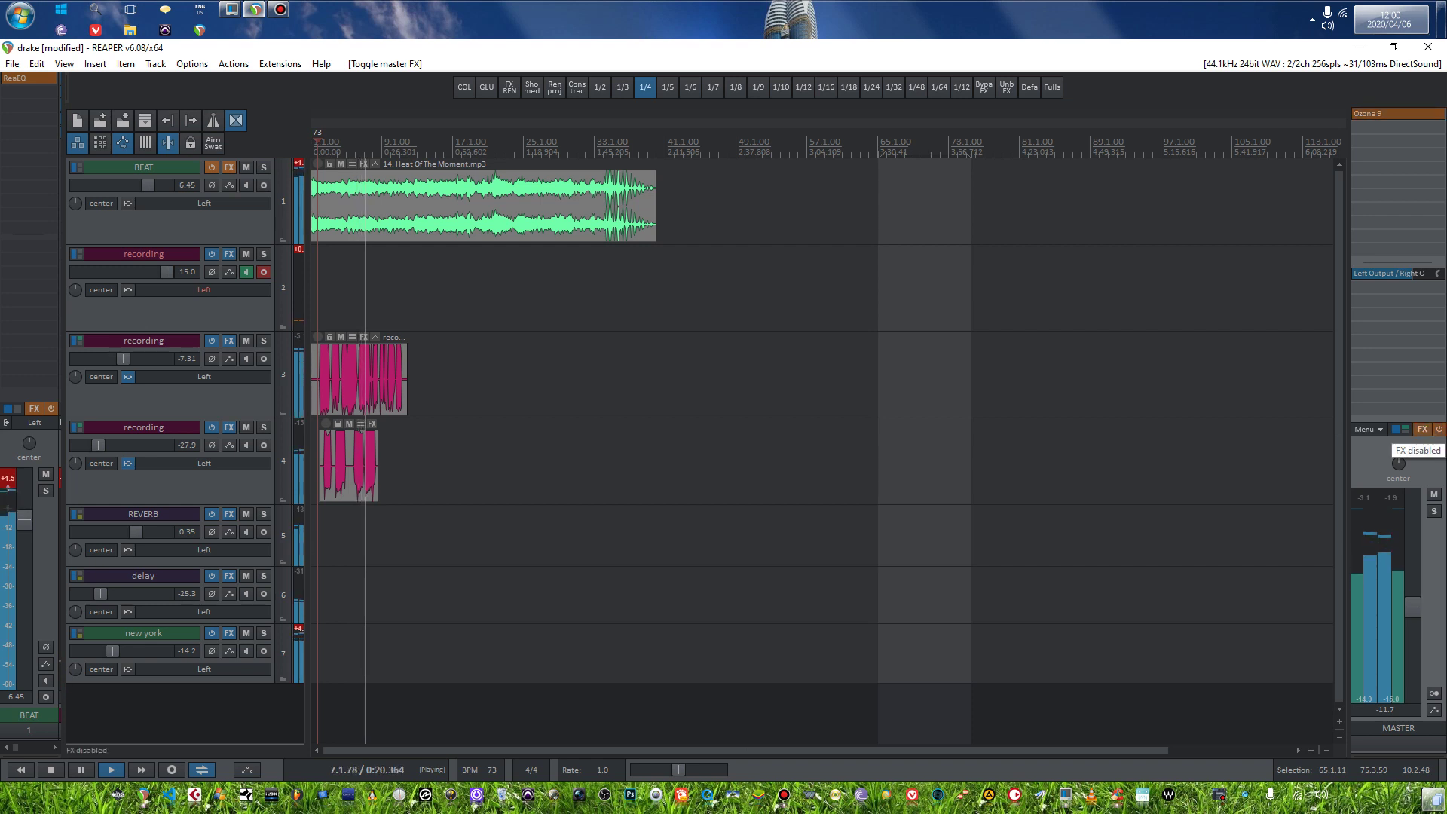
{"action": "left_click", "coordinate": [1438, 429]}
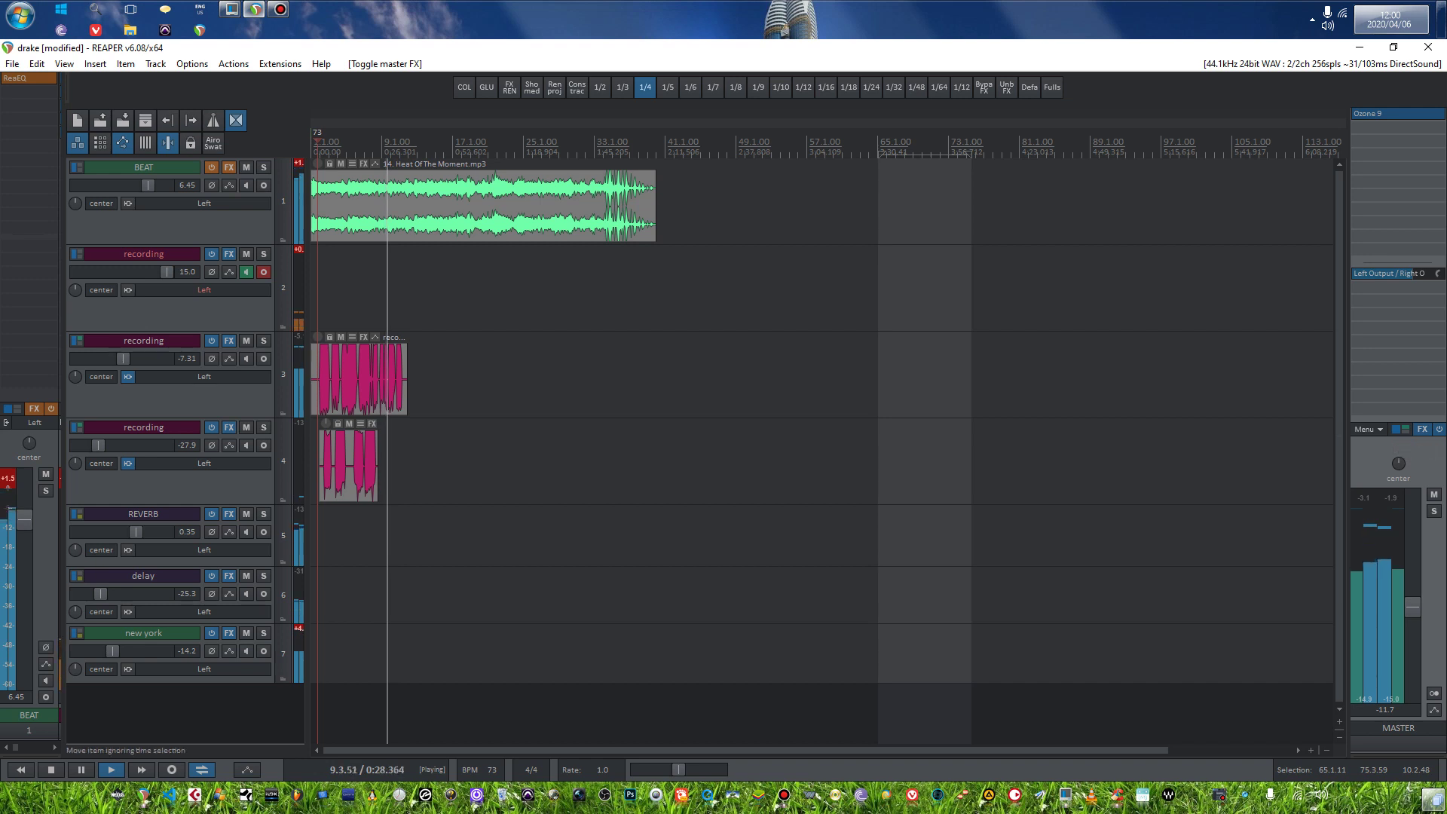
Restart playback of the full mix from the edit cursor and compare it with Ozone 9 on the master bypassed and re-enabled.
{"action": "left_click", "coordinate": [278, 9]}
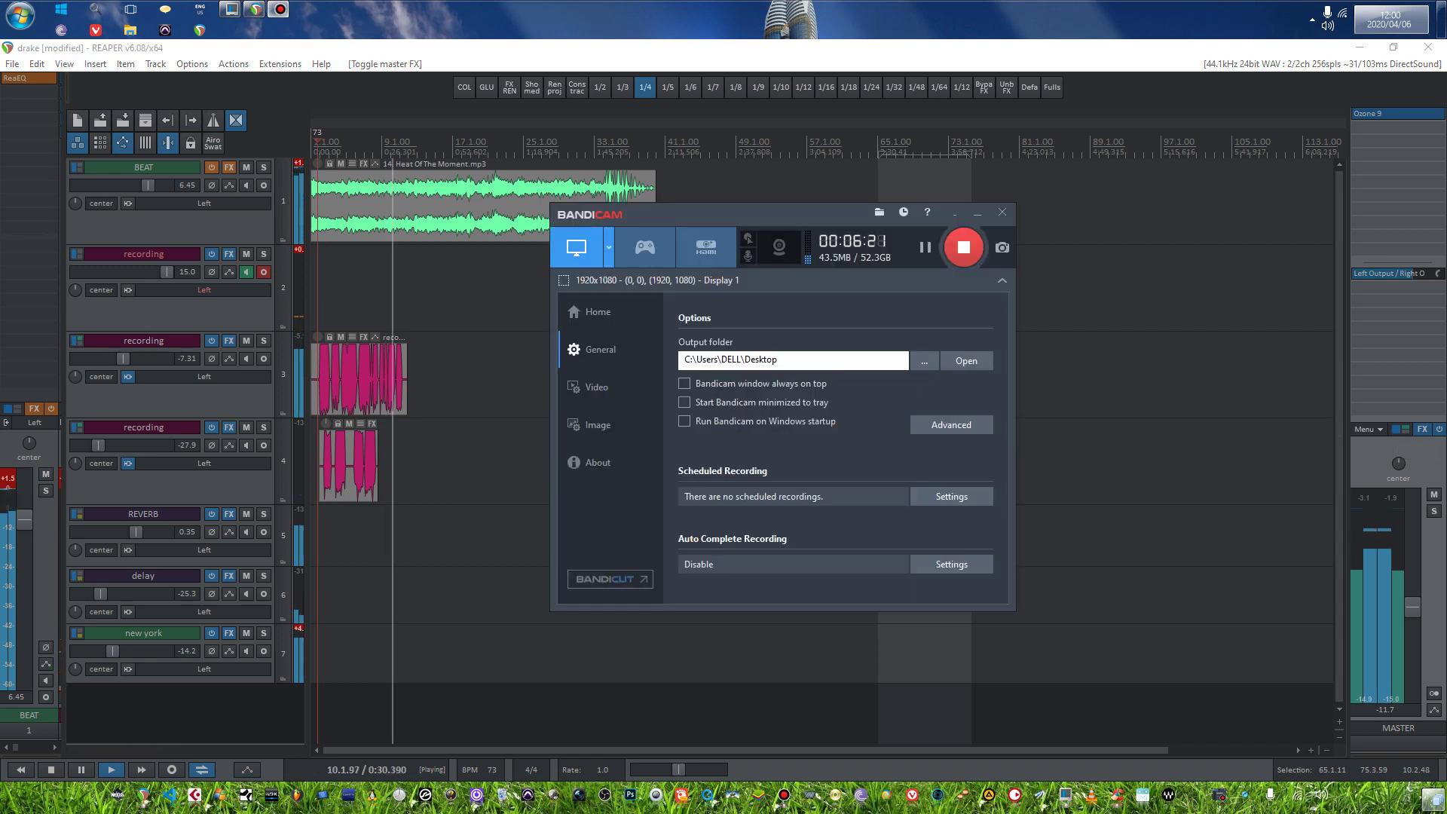
{"action": "key", "text": "alt+Tab"}
{"action": "key", "text": "space"}
{"action": "key", "text": "space"}
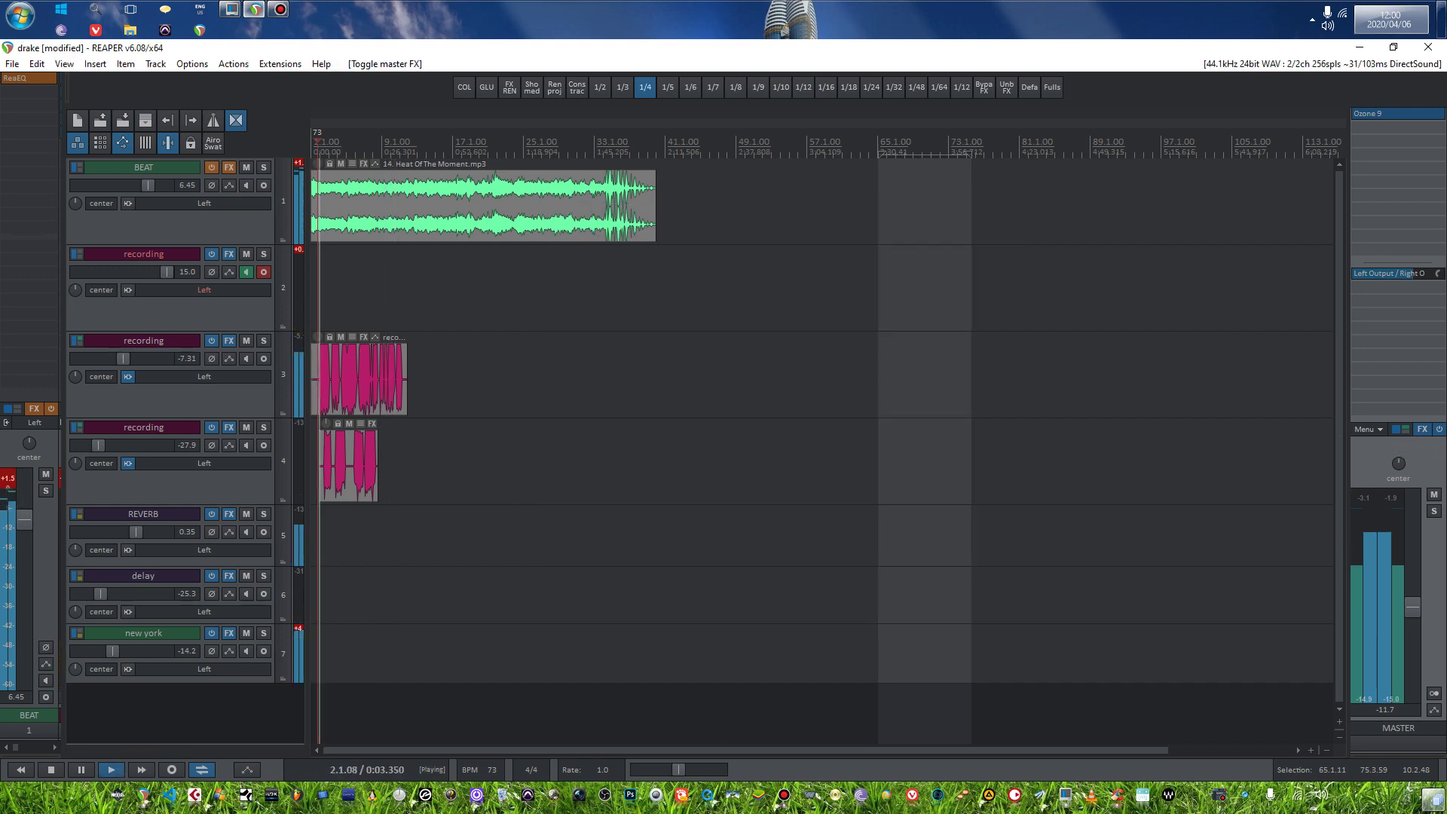
{"action": "key", "text": "alt+Tab"}
{"action": "key", "text": "alt+Tab"}
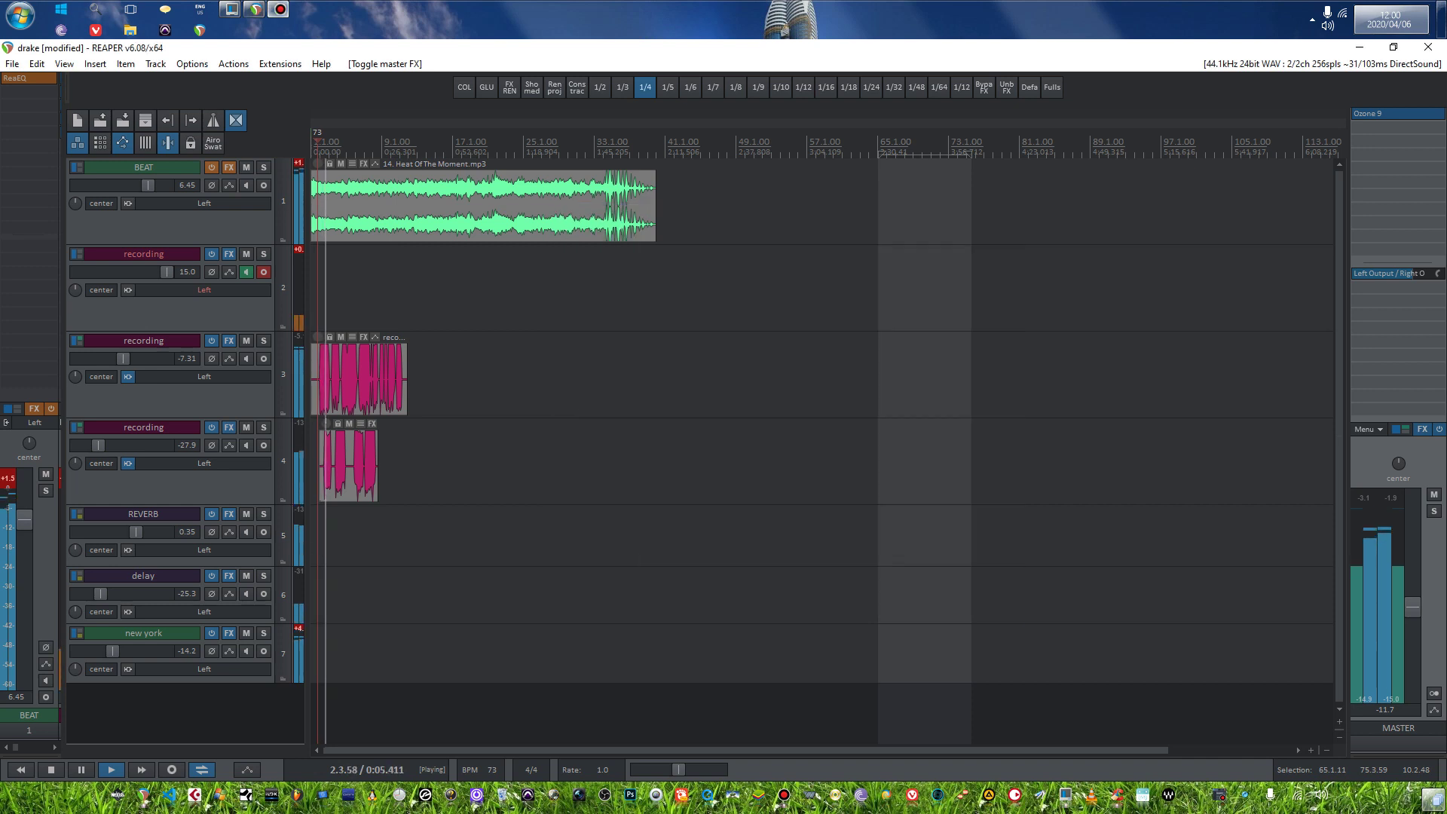
{"action": "left_click", "coordinate": [1422, 429]}
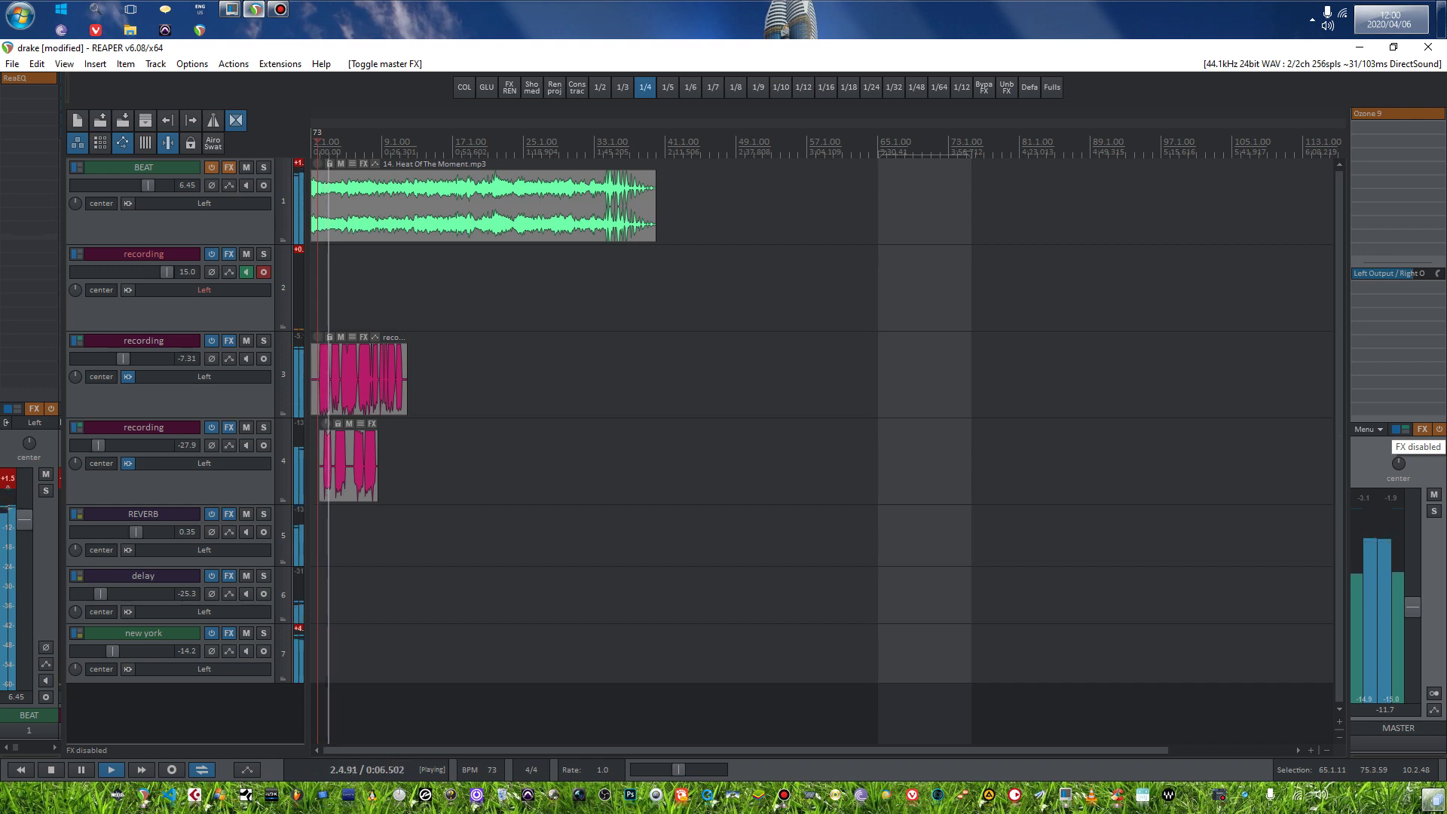
{"action": "left_click", "coordinate": [1422, 429]}
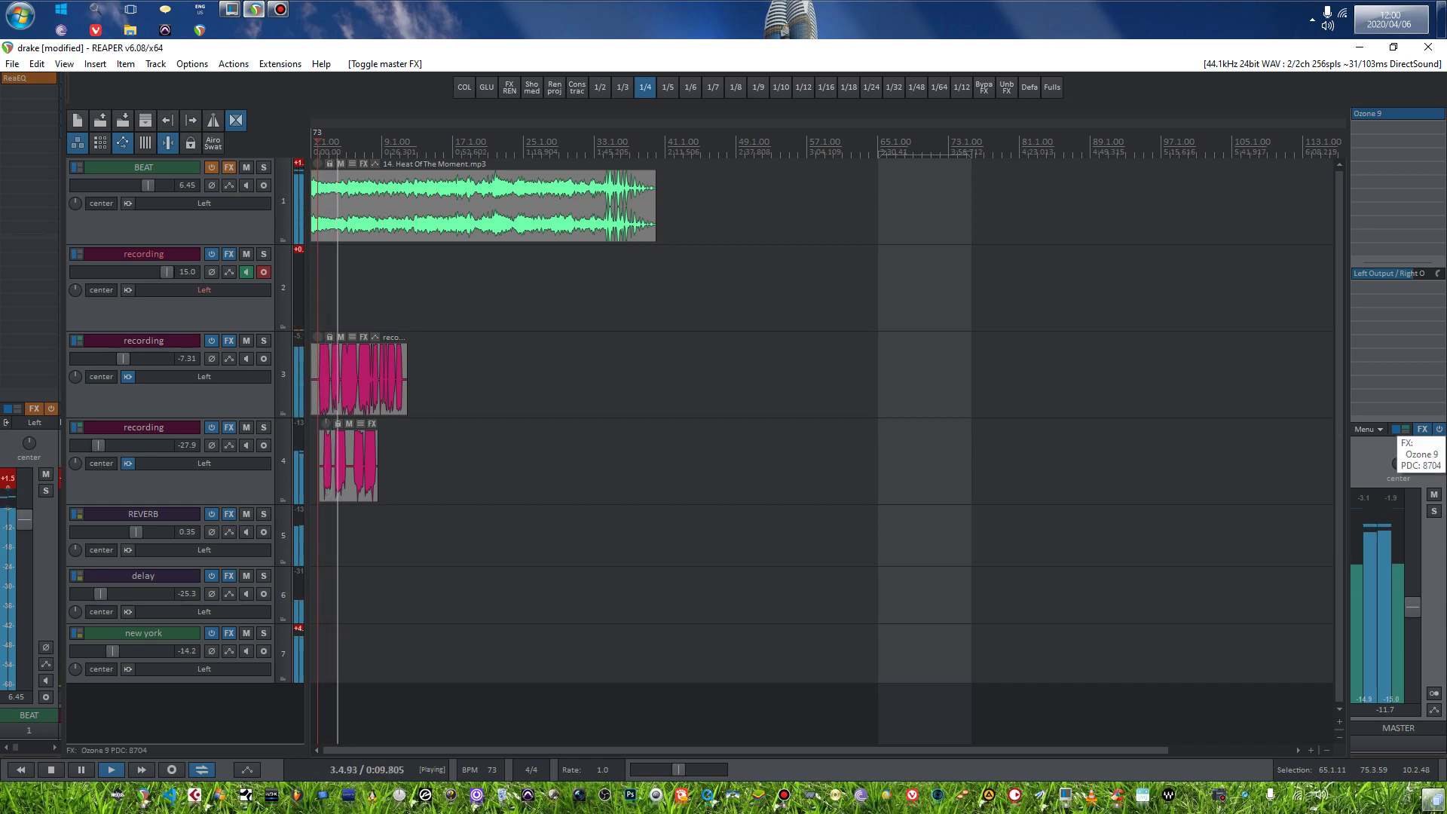
Switch to the Bandicam recorder window.
{"action": "left_click", "coordinate": [279, 9]}
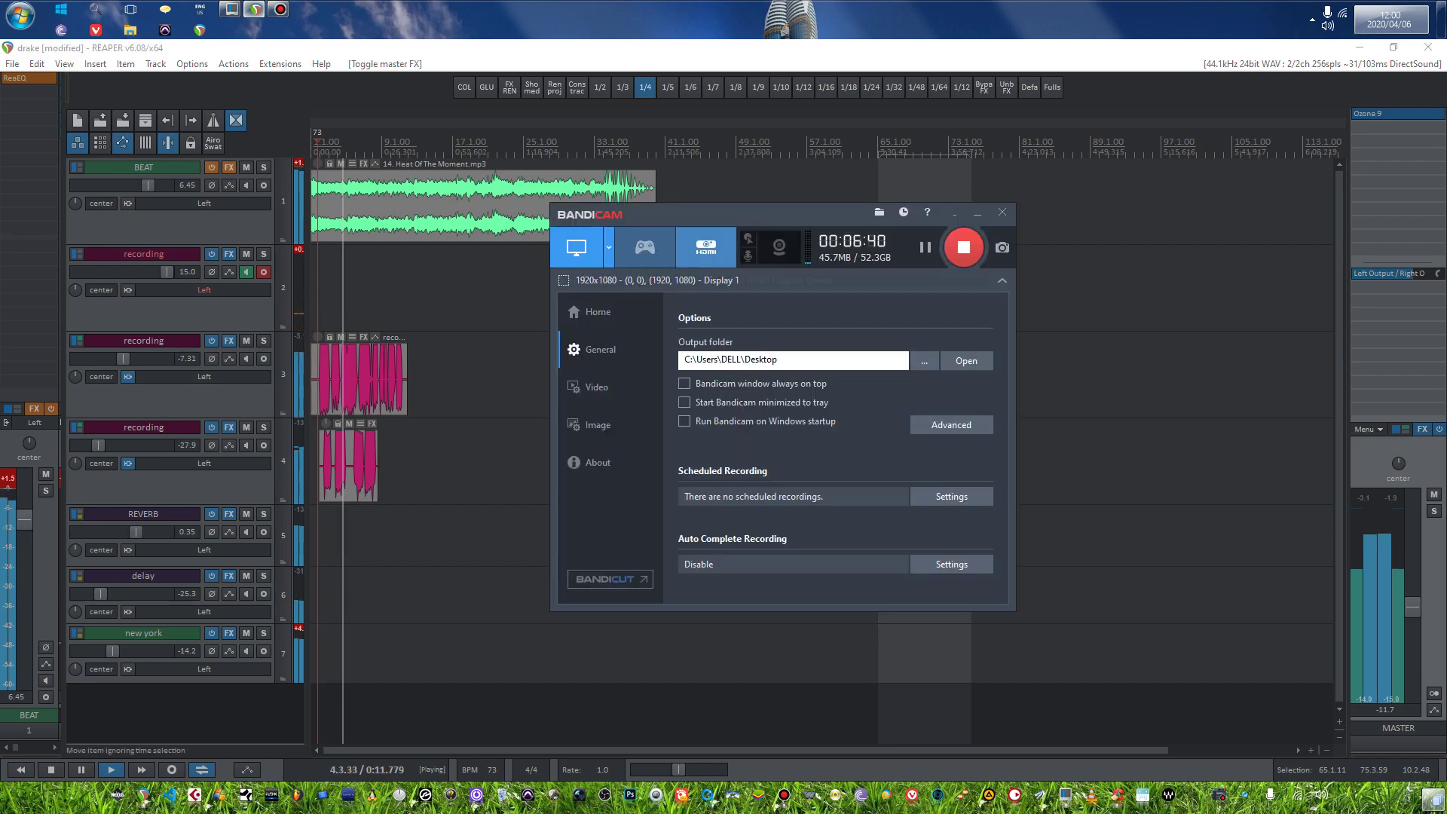